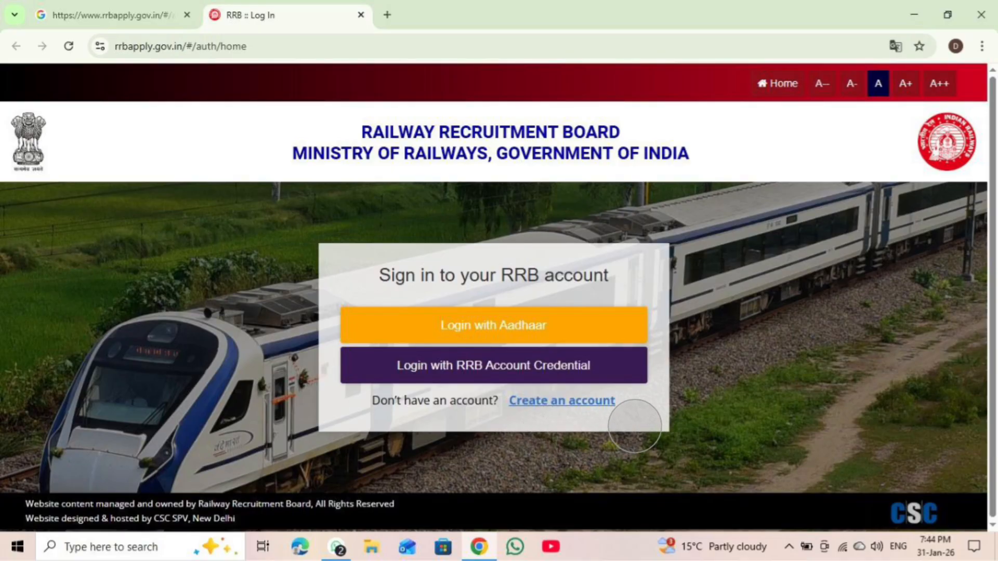
- Annotate the 'Create an account' option on the RRB Apply portal
{"action": "mouse_move", "coordinate": [521, 415]}
{"action": "left_mouse_down"}
{"action": "mouse_move", "coordinate": [588, 401]}
{"action": "mouse_move", "coordinate": [596, 421]}
{"action": "mouse_move", "coordinate": [683, 429]}
{"action": "left_mouse_up"}
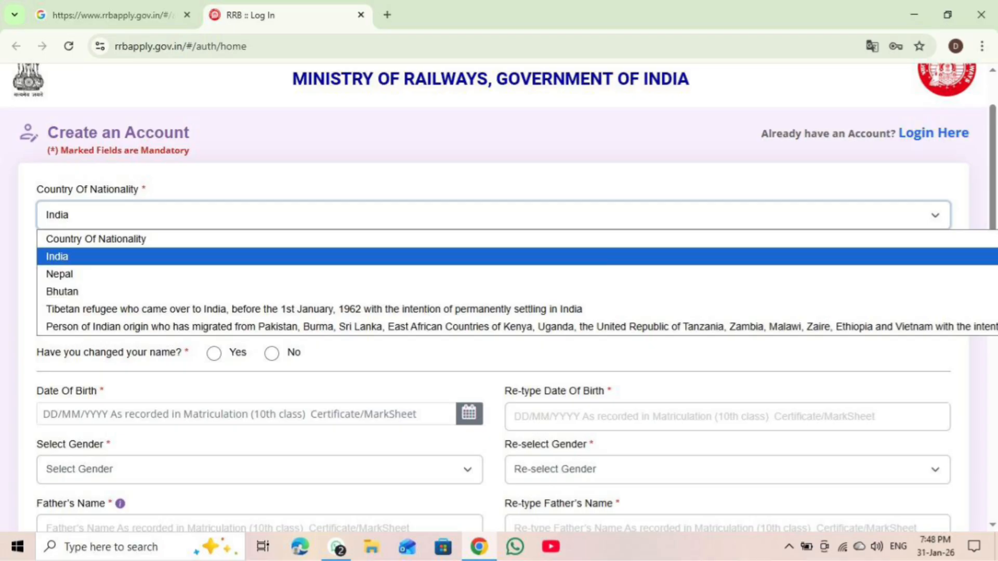
- Mark the sign-in option for existing account holders
{"action": "mouse_move", "coordinate": [860, 186]}
{"action": "left_mouse_down"}
{"action": "mouse_move", "coordinate": [972, 175]}
{"action": "mouse_move", "coordinate": [883, 175]}
{"action": "mouse_move", "coordinate": [961, 168]}
{"action": "left_mouse_up"}
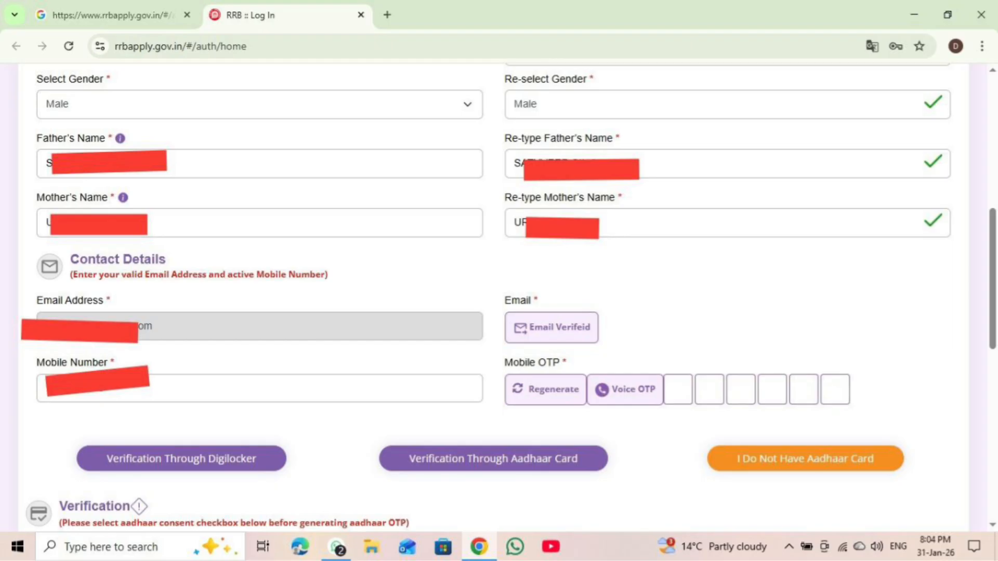
- Underline the gender, father's name and mother's name entries and their re-typed matches
{"action": "left_click_drag", "start_coordinate": [181, 114], "coordinate": [304, 120]}
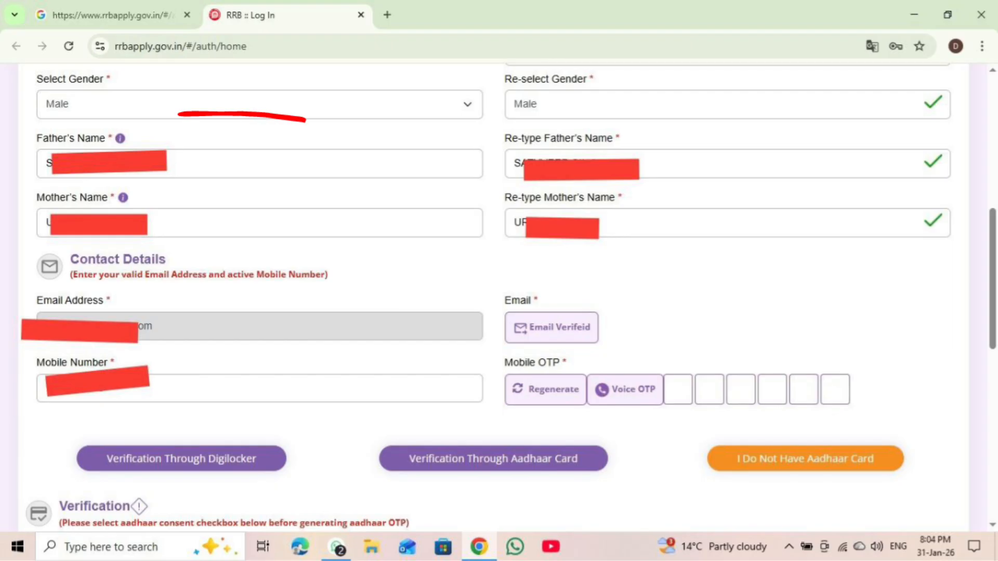
{"action": "left_click_drag", "start_coordinate": [599, 115], "coordinate": [748, 125]}
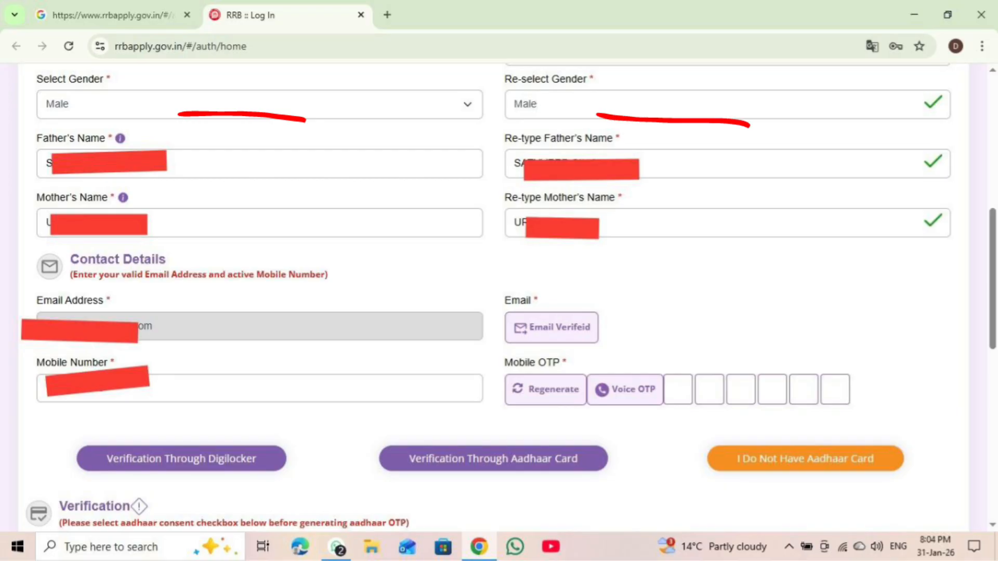
{"action": "left_click_drag", "start_coordinate": [230, 174], "coordinate": [377, 182]}
{"action": "mouse_move", "coordinate": [686, 178]}
{"action": "left_mouse_down"}
{"action": "mouse_move", "coordinate": [829, 173]}
{"action": "mouse_move", "coordinate": [672, 181]}
{"action": "mouse_move", "coordinate": [728, 177]}
{"action": "left_mouse_up"}
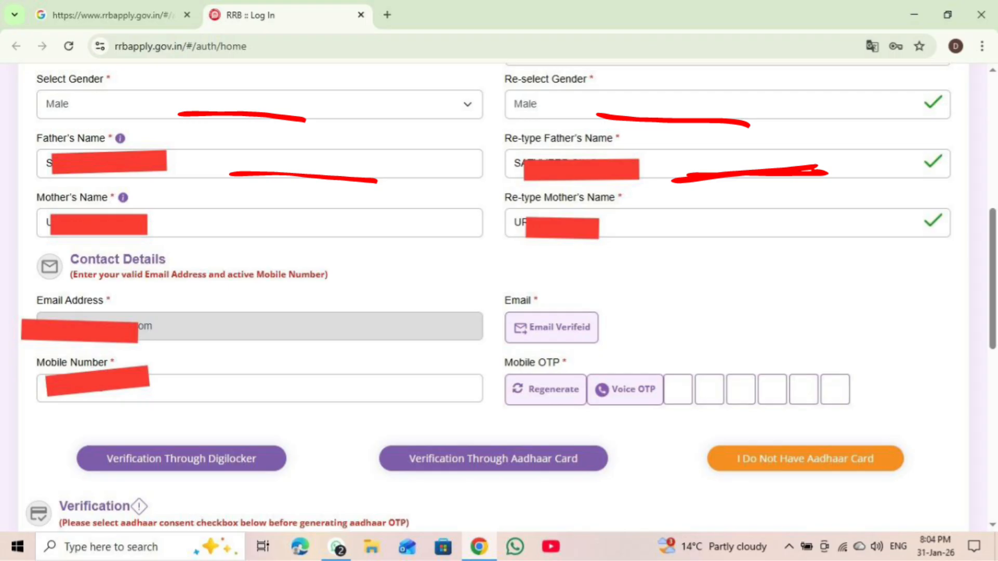
{"action": "mouse_move", "coordinate": [232, 225]}
{"action": "left_mouse_down"}
{"action": "mouse_move", "coordinate": [391, 222]}
{"action": "mouse_move", "coordinate": [244, 235]}
{"action": "left_mouse_up"}
{"action": "mouse_move", "coordinate": [696, 237]}
{"action": "left_mouse_down"}
{"action": "mouse_move", "coordinate": [815, 234]}
{"action": "mouse_move", "coordinate": [775, 244]}
{"action": "mouse_move", "coordinate": [796, 243]}
{"action": "left_mouse_up"}
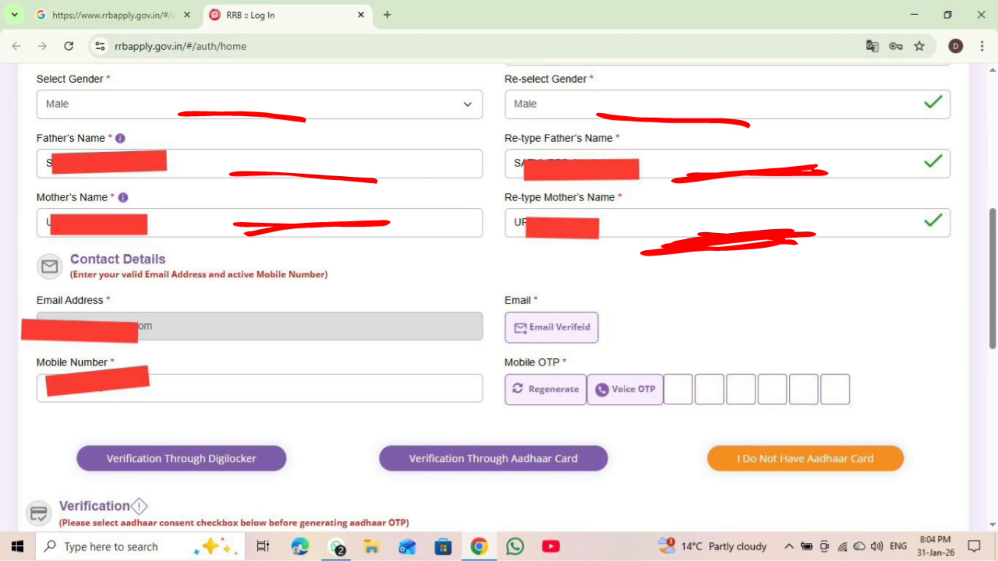
- Circle the e-mail address and its verification status, and mark the mobile number and OTP field
{"action": "mouse_move", "coordinate": [323, 319]}
{"action": "left_mouse_down"}
{"action": "mouse_move", "coordinate": [231, 338]}
{"action": "mouse_move", "coordinate": [234, 350]}
{"action": "mouse_move", "coordinate": [294, 340]}
{"action": "left_mouse_up"}
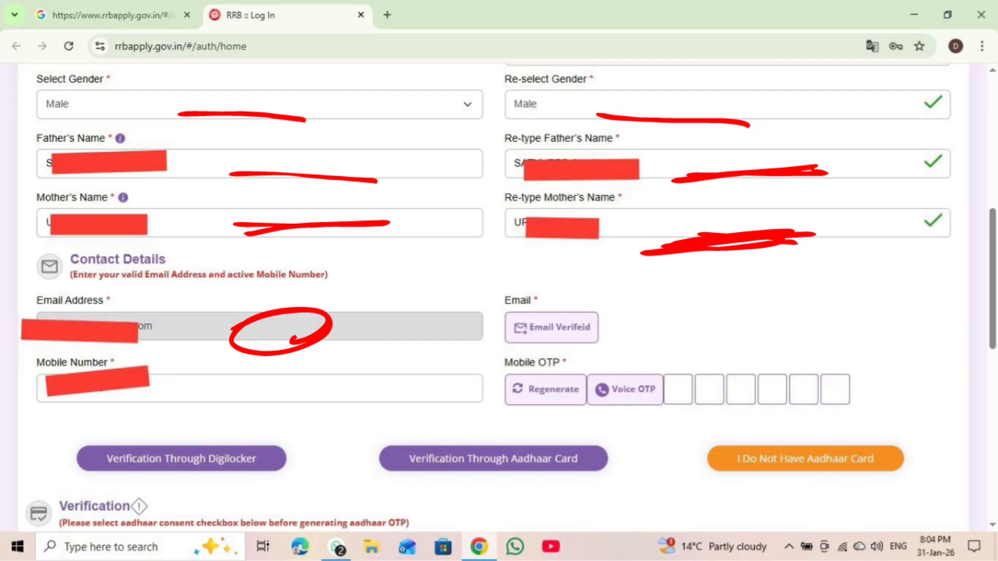
{"action": "mouse_move", "coordinate": [280, 341]}
{"action": "left_mouse_down"}
{"action": "mouse_move", "coordinate": [347, 316]}
{"action": "mouse_move", "coordinate": [327, 335]}
{"action": "left_mouse_up"}
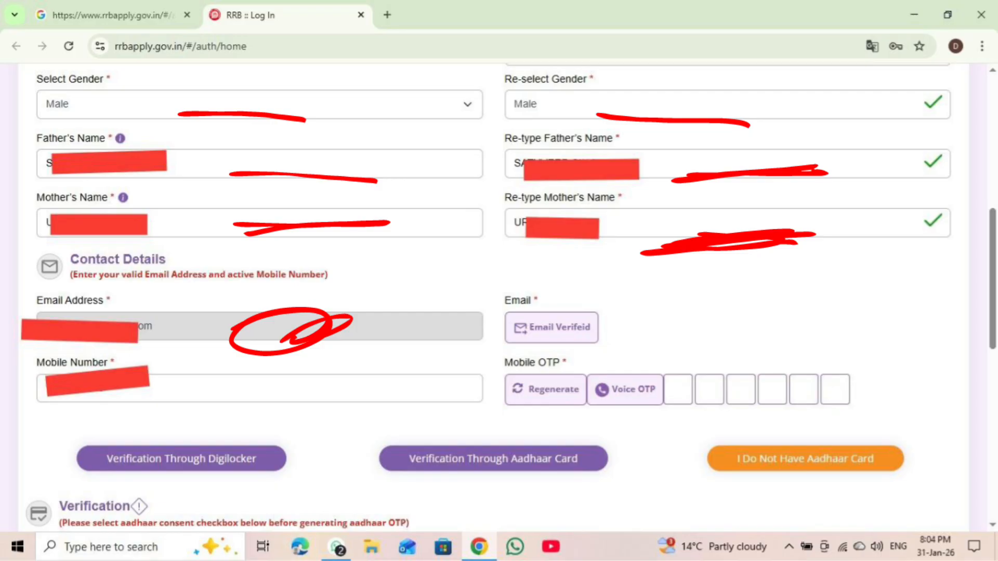
{"action": "mouse_move", "coordinate": [488, 325]}
{"action": "left_mouse_down"}
{"action": "mouse_move", "coordinate": [626, 340]}
{"action": "mouse_move", "coordinate": [501, 322]}
{"action": "mouse_move", "coordinate": [564, 293]}
{"action": "left_mouse_up"}
{"action": "mouse_move", "coordinate": [234, 402]}
{"action": "left_mouse_down"}
{"action": "mouse_move", "coordinate": [345, 380]}
{"action": "mouse_move", "coordinate": [330, 385]}
{"action": "left_mouse_up"}
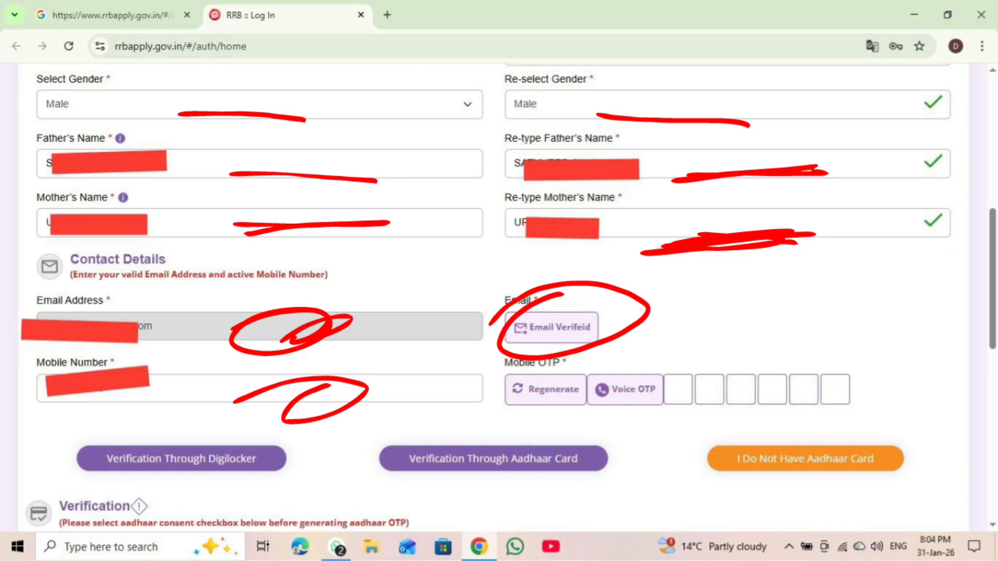
{"action": "mouse_move", "coordinate": [686, 384]}
{"action": "left_mouse_down"}
{"action": "mouse_move", "coordinate": [914, 317]}
{"action": "mouse_move", "coordinate": [723, 432]}
{"action": "mouse_move", "coordinate": [757, 318]}
{"action": "left_mouse_up"}
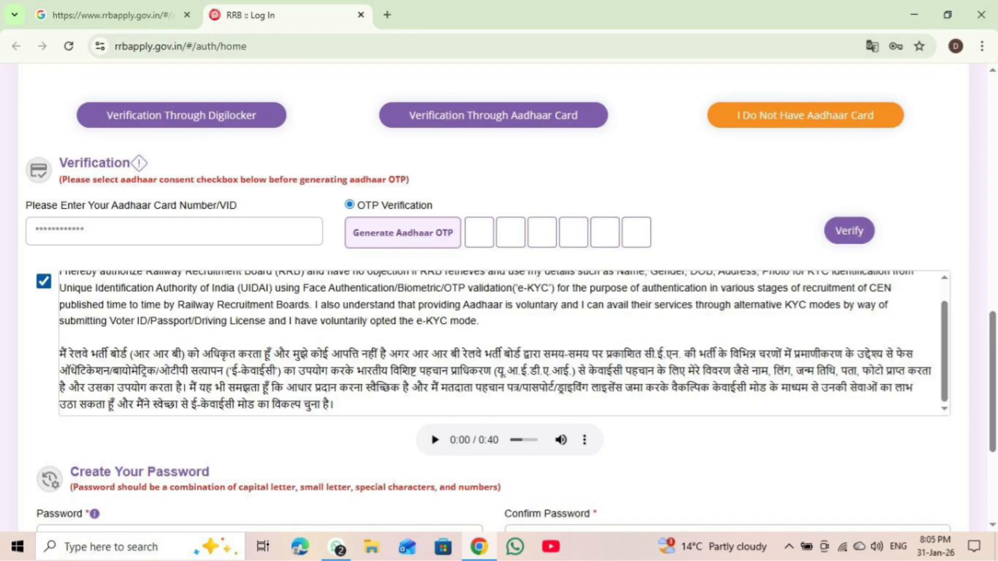
- Highlight the Aadhaar number, Aadhaar OTP field, verify step and given consent
{"action": "mouse_move", "coordinate": [72, 230]}
{"action": "left_mouse_down"}
{"action": "mouse_move", "coordinate": [286, 221]}
{"action": "mouse_move", "coordinate": [117, 193]}
{"action": "left_mouse_up"}
{"action": "left_click_drag", "start_coordinate": [468, 259], "coordinate": [723, 251]}
{"action": "mouse_move", "coordinate": [796, 202]}
{"action": "left_mouse_down"}
{"action": "mouse_move", "coordinate": [920, 234]}
{"action": "mouse_move", "coordinate": [805, 252]}
{"action": "mouse_move", "coordinate": [811, 197]}
{"action": "left_mouse_up"}
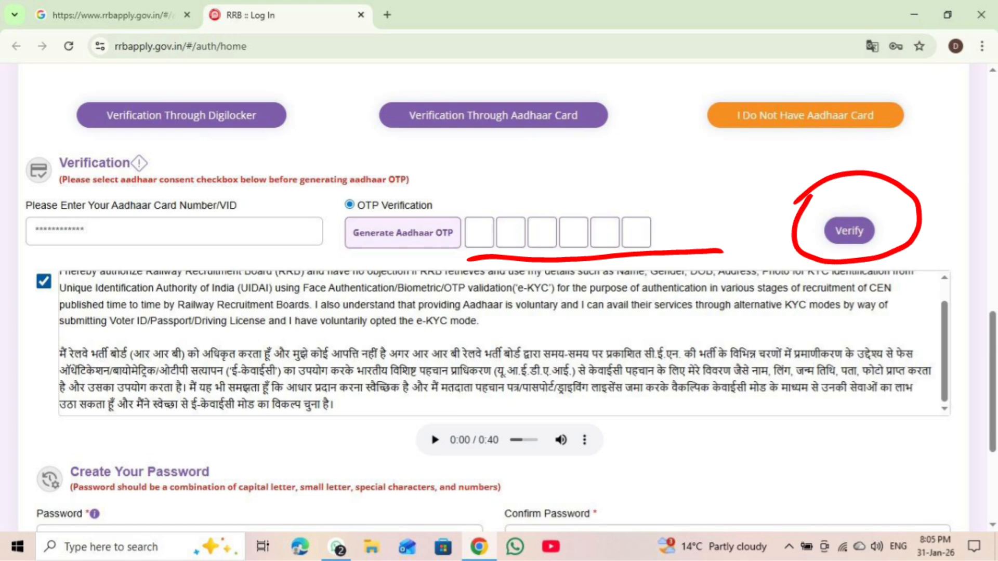
{"action": "left_click_drag", "start_coordinate": [29, 362], "coordinate": [124, 281]}
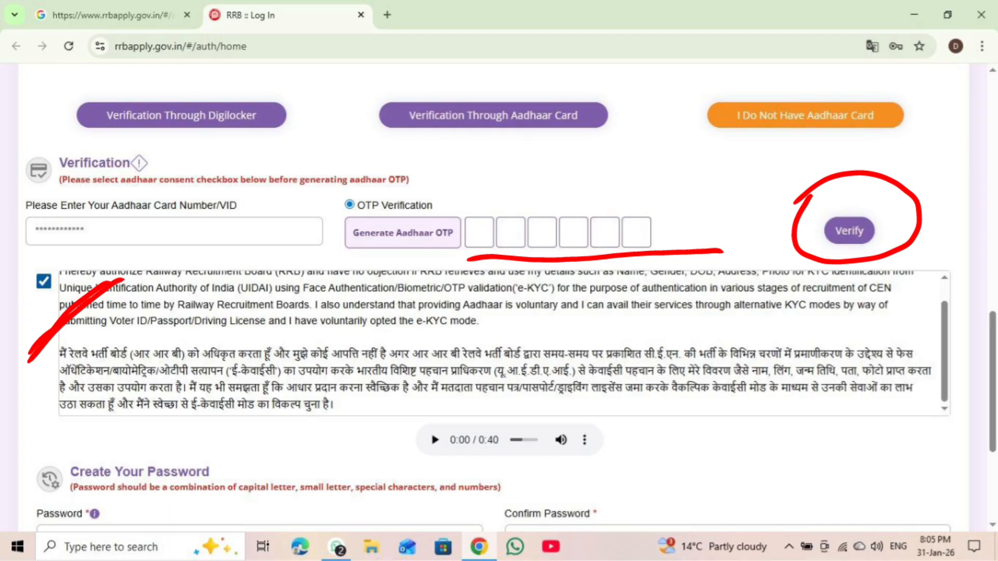
{"action": "scroll", "coordinate": [499, 296], "scroll_direction": "down", "scroll_amount": 5}
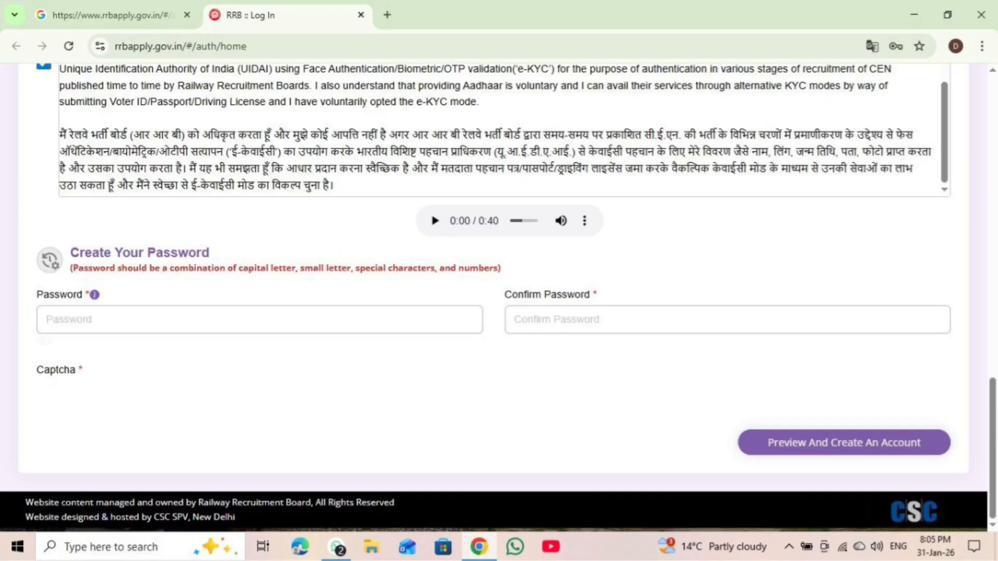
- Outline the password area, confirm-password entry and Preview And Create An Account button
{"action": "mouse_move", "coordinate": [52, 217]}
{"action": "left_mouse_down"}
{"action": "mouse_move", "coordinate": [79, 202]}
{"action": "mouse_move", "coordinate": [455, 167]}
{"action": "mouse_move", "coordinate": [857, 261]}
{"action": "mouse_move", "coordinate": [774, 359]}
{"action": "mouse_move", "coordinate": [208, 363]}
{"action": "mouse_move", "coordinate": [16, 299]}
{"action": "mouse_move", "coordinate": [284, 266]}
{"action": "mouse_move", "coordinate": [891, 268]}
{"action": "left_mouse_up"}
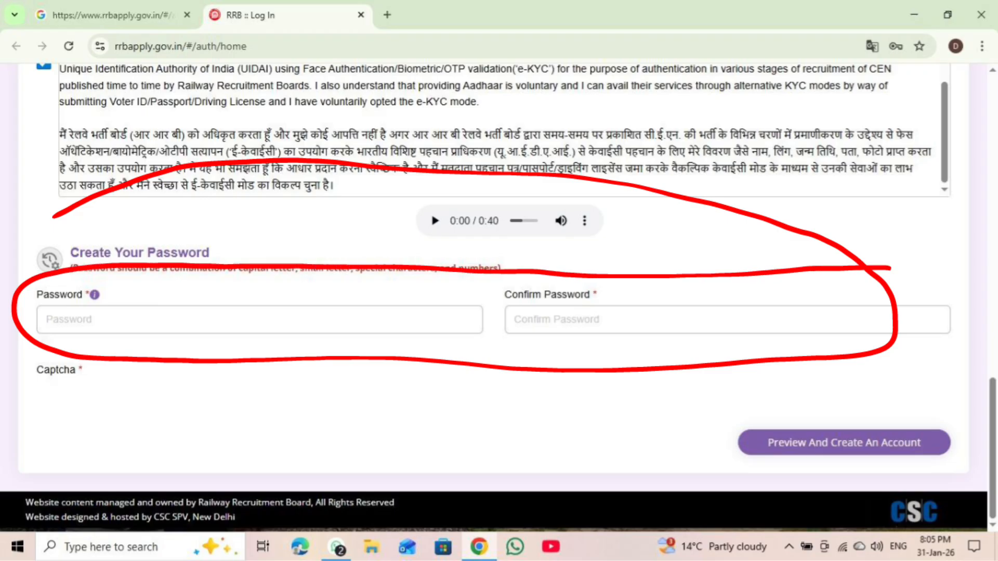
{"action": "key", "text": "e"}
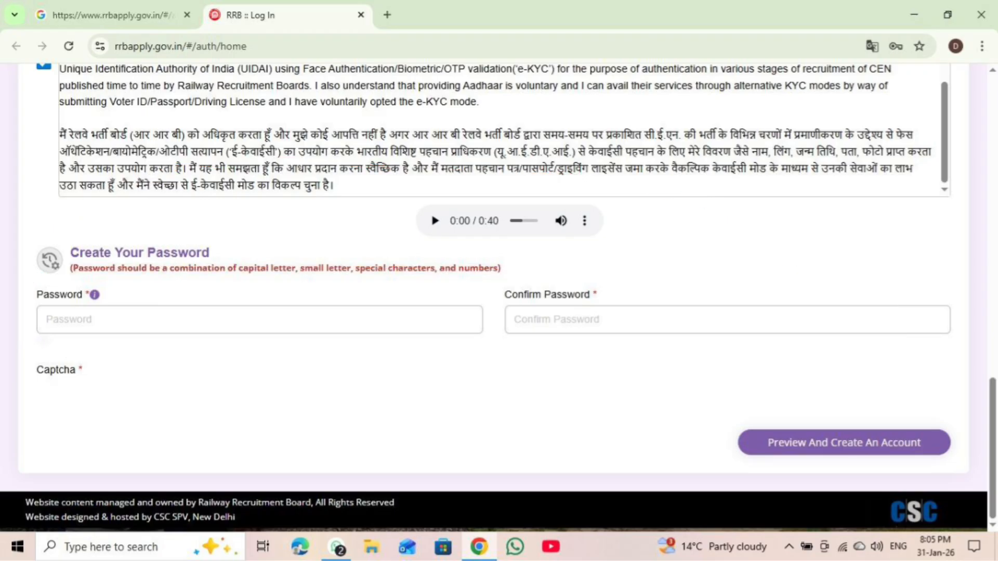
{"action": "mouse_move", "coordinate": [492, 306]}
{"action": "left_mouse_down"}
{"action": "mouse_move", "coordinate": [588, 374]}
{"action": "mouse_move", "coordinate": [520, 278]}
{"action": "left_mouse_up"}
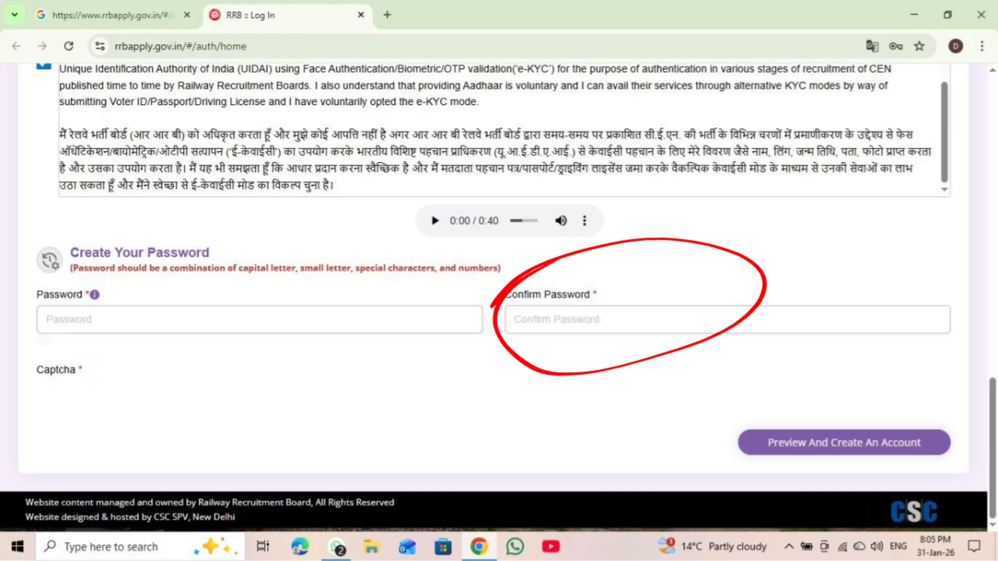
{"action": "mouse_move", "coordinate": [773, 422]}
{"action": "left_mouse_down"}
{"action": "mouse_move", "coordinate": [964, 376]}
{"action": "mouse_move", "coordinate": [739, 432]}
{"action": "mouse_move", "coordinate": [889, 364]}
{"action": "left_mouse_up"}
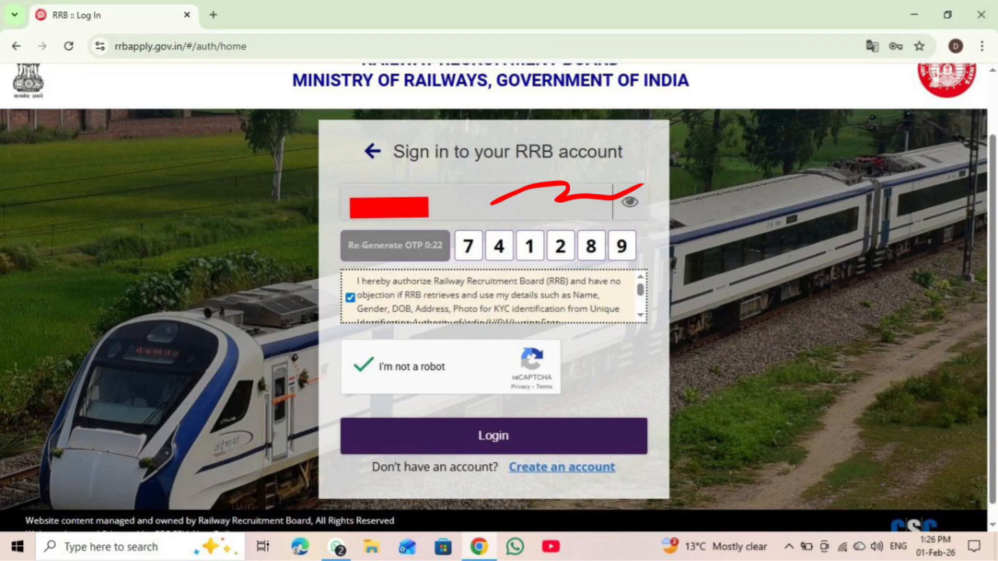
- Mark the completed reCAPTCHA check on the sign-in page
{"action": "left_click_drag", "start_coordinate": [415, 388], "coordinate": [513, 359]}
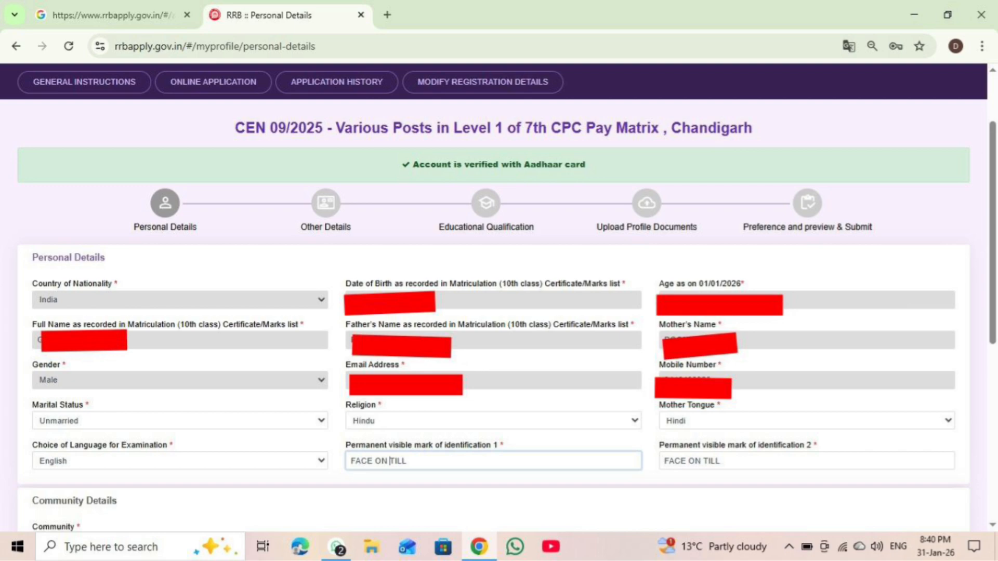
- Mark the Marital Status, Religion, Mother Tongue and examination language answers
{"action": "left_click_drag", "start_coordinate": [168, 431], "coordinate": [181, 433]}
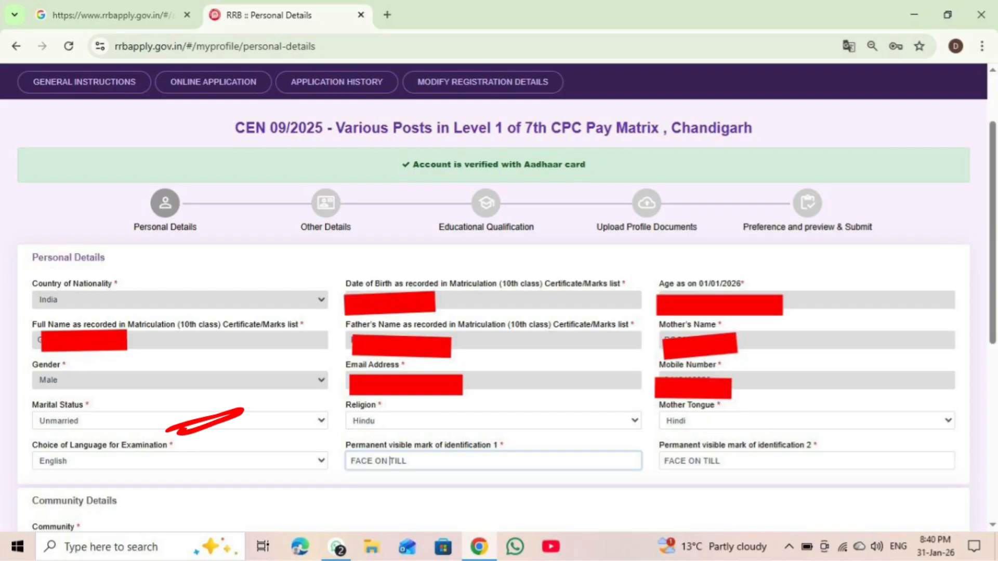
{"action": "left_click_drag", "start_coordinate": [494, 425], "coordinate": [583, 404]}
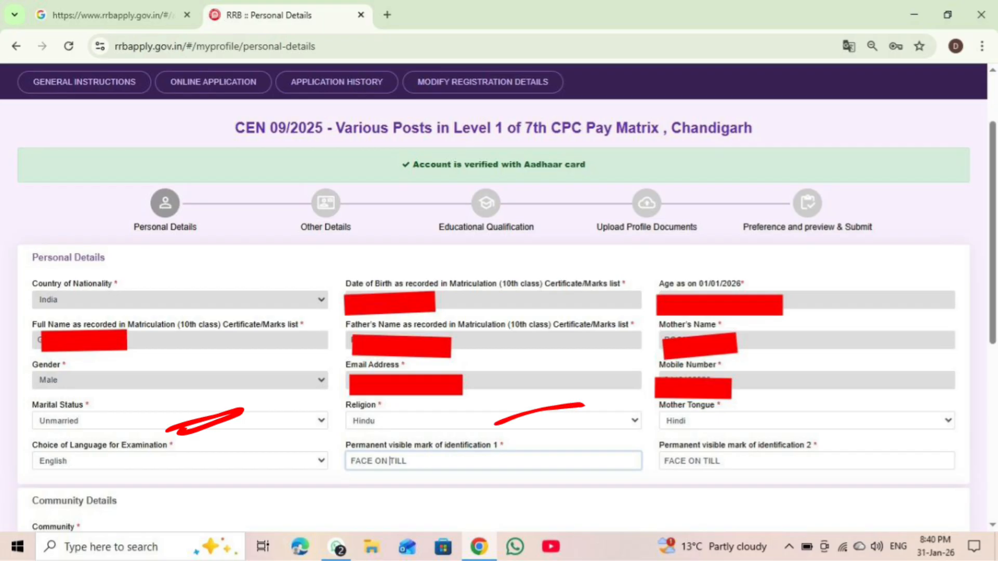
{"action": "left_click_drag", "start_coordinate": [763, 424], "coordinate": [846, 402]}
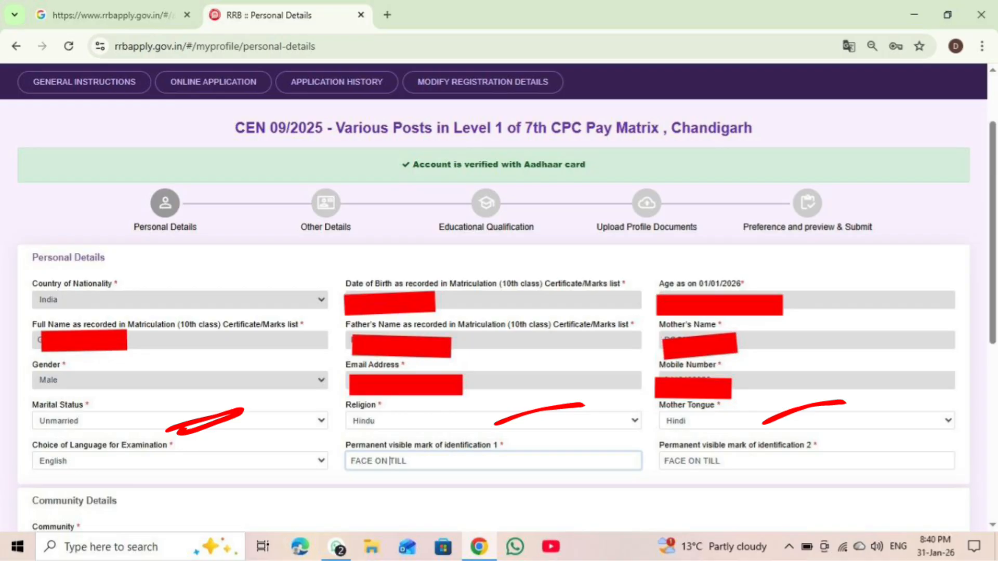
{"action": "left_click_drag", "start_coordinate": [209, 475], "coordinate": [298, 447]}
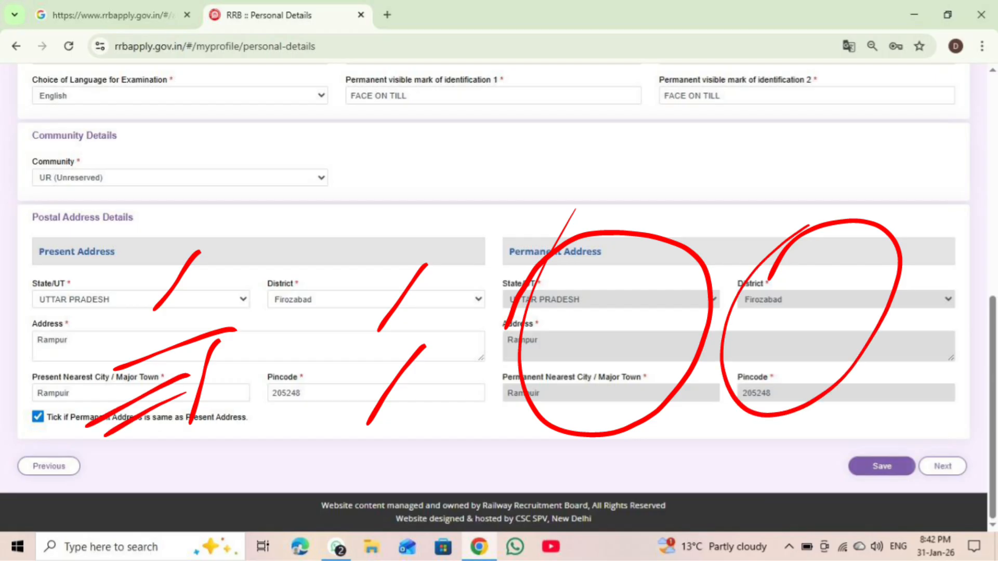
- Erase the earlier annotation marks from the screen
{"action": "mouse_move", "coordinate": [549, 314]}
{"action": "left_mouse_down"}
{"action": "mouse_move", "coordinate": [631, 434]}
{"action": "mouse_move", "coordinate": [589, 322]}
{"action": "mouse_move", "coordinate": [389, 452]}
{"action": "mouse_move", "coordinate": [144, 310]}
{"action": "mouse_move", "coordinate": [379, 416]}
{"action": "left_mouse_up"}
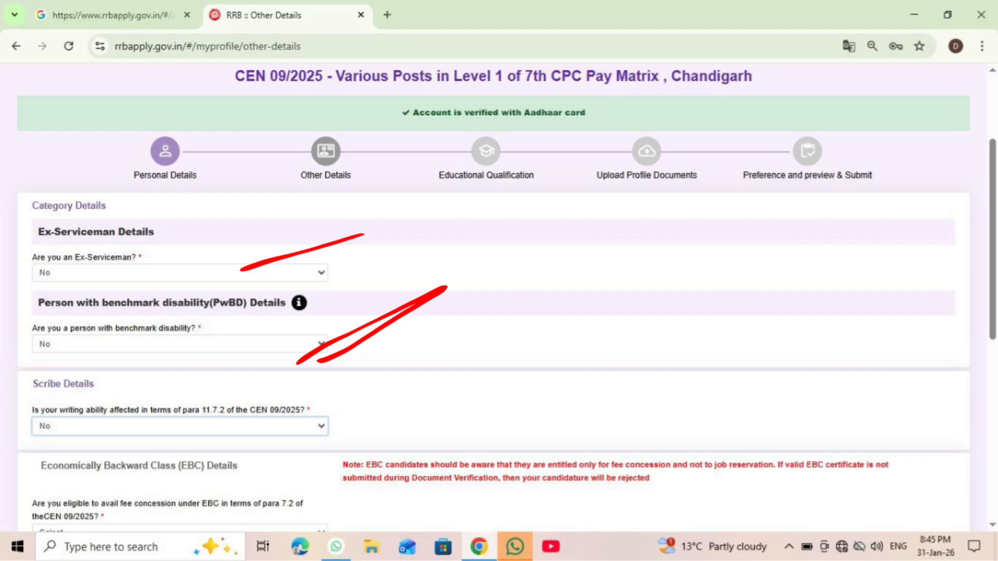
- Mark the Scribe Details answer on Other Details
{"action": "left_click_drag", "start_coordinate": [305, 457], "coordinate": [385, 411]}
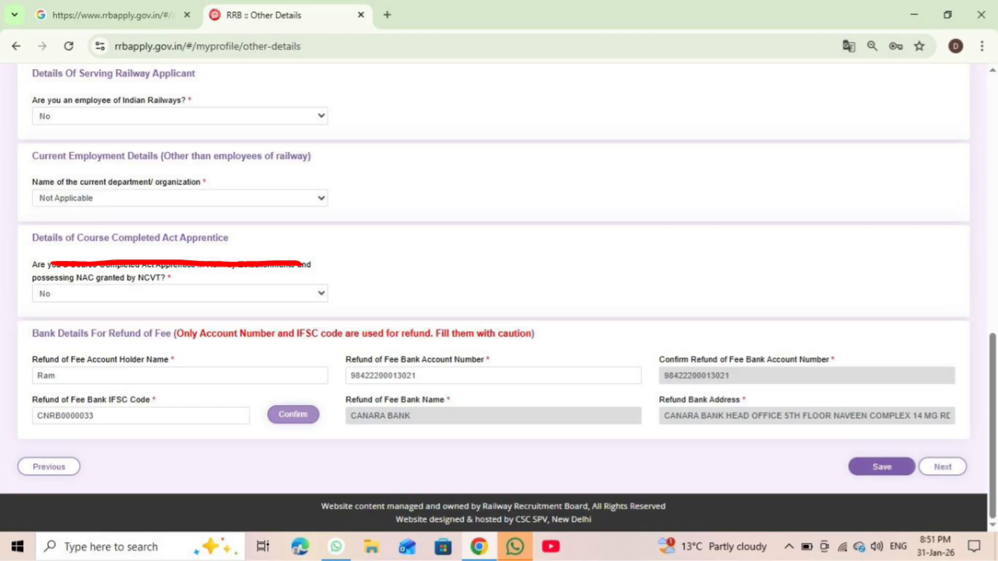
{"action": "left_click_drag", "start_coordinate": [272, 265], "coordinate": [276, 219]}
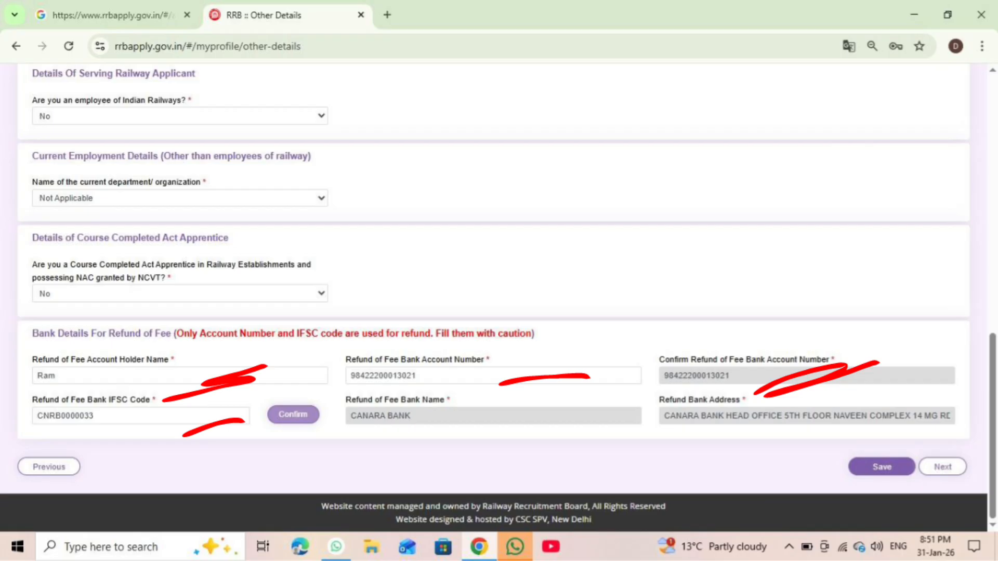
{"action": "mouse_move", "coordinate": [458, 445]}
{"action": "left_mouse_down"}
{"action": "mouse_move", "coordinate": [767, 436]}
{"action": "mouse_move", "coordinate": [525, 433]}
{"action": "left_mouse_up"}
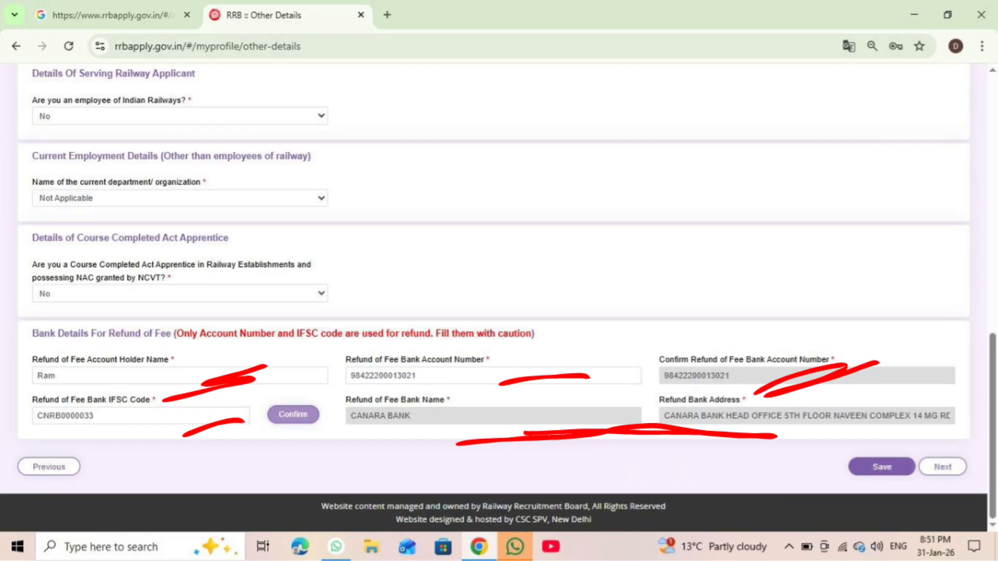
{"action": "mouse_move", "coordinate": [911, 513]}
{"action": "left_mouse_down"}
{"action": "mouse_move", "coordinate": [968, 432]}
{"action": "mouse_move", "coordinate": [954, 453]}
{"action": "mouse_move", "coordinate": [979, 435]}
{"action": "left_mouse_up"}
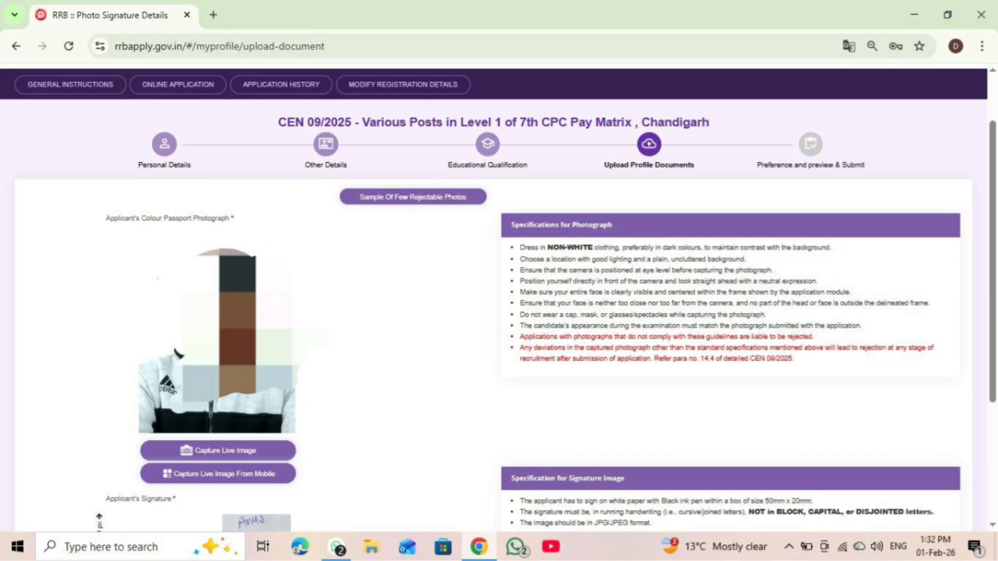
- Circle the Upload Profile Documents step
{"action": "mouse_move", "coordinate": [654, 196]}
{"action": "left_mouse_down"}
{"action": "mouse_move", "coordinate": [707, 179]}
{"action": "mouse_move", "coordinate": [600, 213]}
{"action": "mouse_move", "coordinate": [722, 173]}
{"action": "left_mouse_up"}
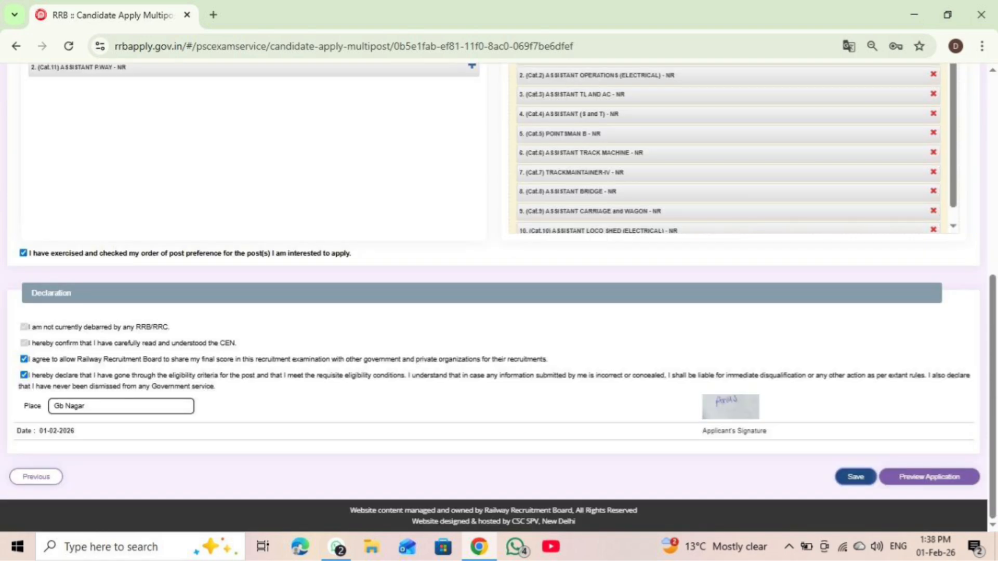
- Open the CEN 09/2025 Application Preview showing RRB Chandigarh personal details and both addresses
{"action": "left_click_drag", "start_coordinate": [106, 377], "coordinate": [230, 328]}
{"action": "left_click_drag", "start_coordinate": [31, 402], "coordinate": [175, 328]}
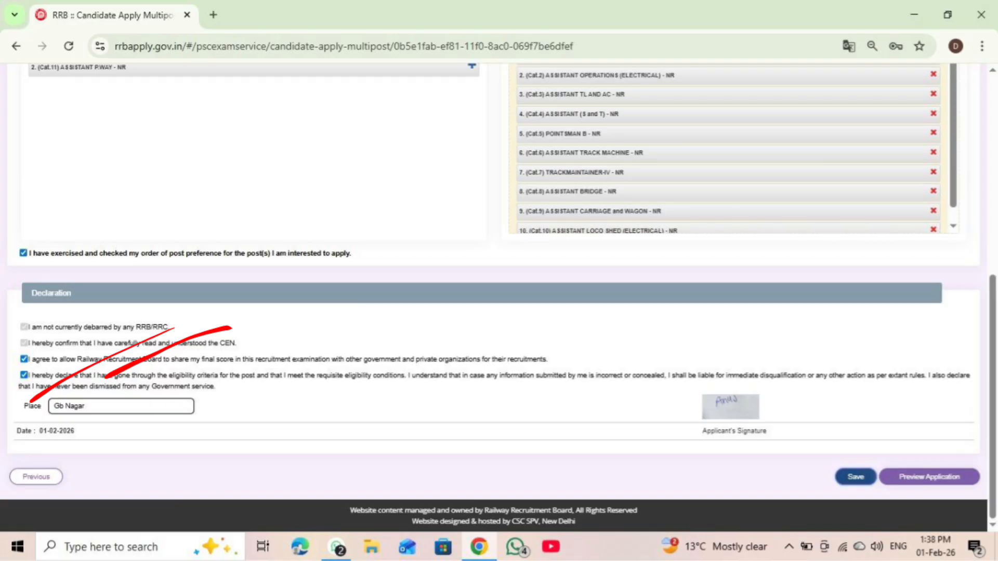
{"action": "mouse_move", "coordinate": [173, 433]}
{"action": "left_mouse_down"}
{"action": "mouse_move", "coordinate": [252, 404]}
{"action": "mouse_move", "coordinate": [228, 459]}
{"action": "mouse_move", "coordinate": [246, 407]}
{"action": "mouse_move", "coordinate": [213, 436]}
{"action": "left_mouse_up"}
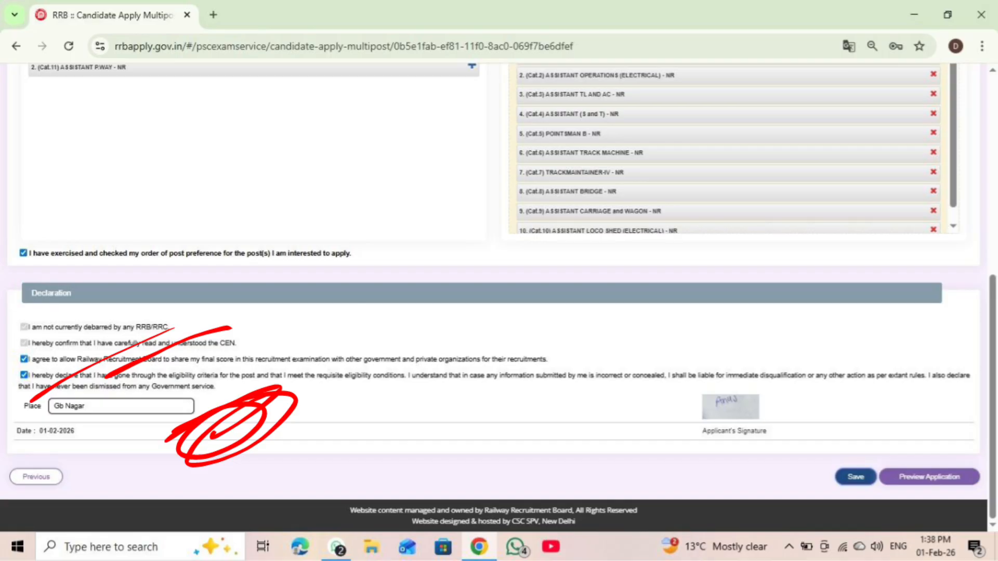
{"action": "mouse_move", "coordinate": [929, 482]}
{"action": "left_mouse_down"}
{"action": "mouse_move", "coordinate": [956, 465]}
{"action": "mouse_move", "coordinate": [956, 484]}
{"action": "mouse_move", "coordinate": [940, 377]}
{"action": "left_mouse_up"}
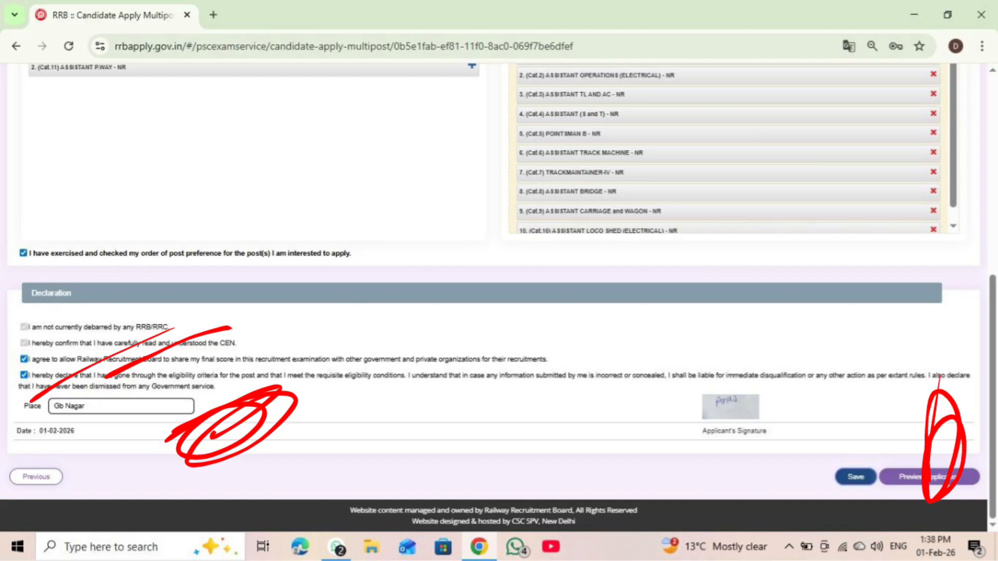
{"action": "left_click_drag", "start_coordinate": [928, 419], "coordinate": [928, 462]}
{"action": "left_click_drag", "start_coordinate": [276, 379], "coordinate": [161, 347]}
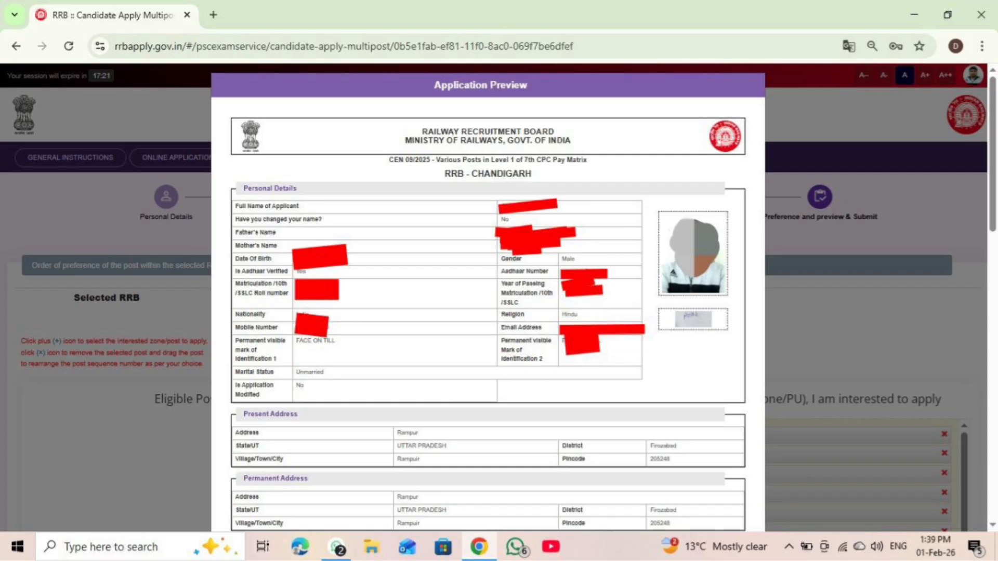
- Keep 'I have re-checked the above details' ticked and submit, reaching the ₹500.00 fee payment page
{"action": "left_click_drag", "start_coordinate": [390, 265], "coordinate": [467, 195]}
{"action": "left_click_drag", "start_coordinate": [390, 364], "coordinate": [457, 291]}
{"action": "left_click_drag", "start_coordinate": [414, 419], "coordinate": [488, 364]}
{"action": "left_click_drag", "start_coordinate": [501, 485], "coordinate": [600, 413]}
{"action": "left_click_drag", "start_coordinate": [619, 497], "coordinate": [738, 409]}
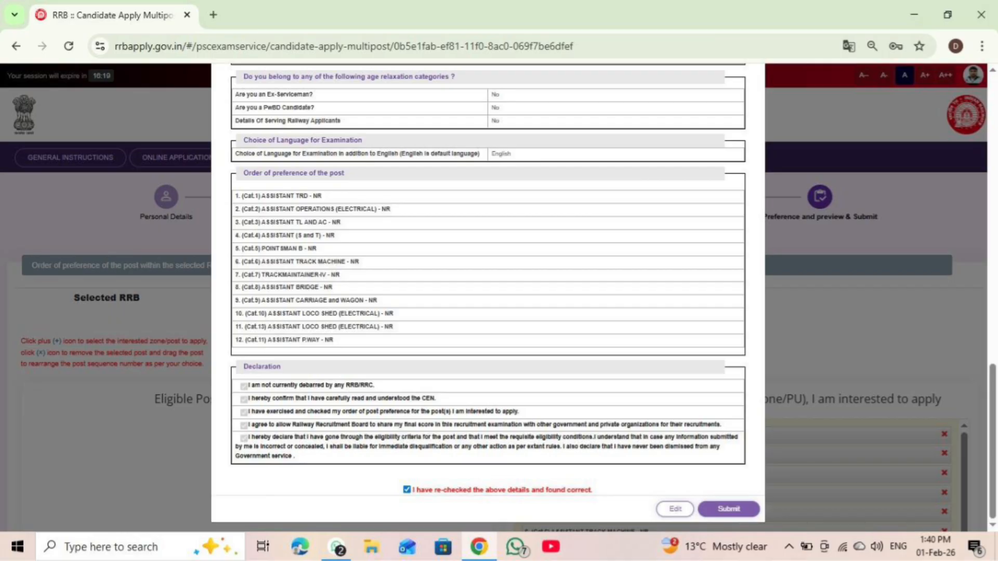
{"action": "mouse_move", "coordinate": [388, 486]}
{"action": "left_mouse_down"}
{"action": "mouse_move", "coordinate": [499, 463]}
{"action": "mouse_move", "coordinate": [489, 436]}
{"action": "left_mouse_up"}
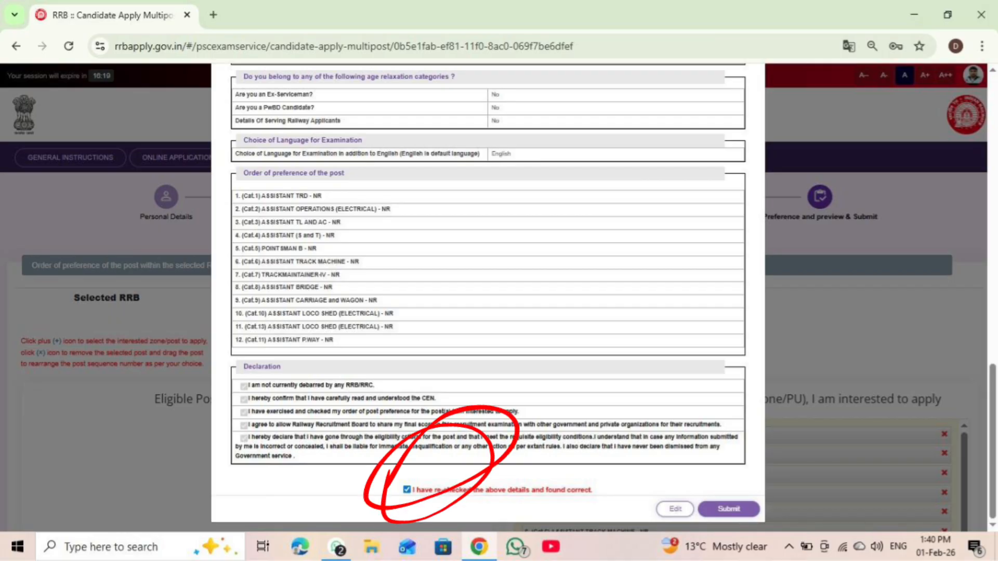
{"action": "mouse_move", "coordinate": [749, 523]}
{"action": "left_mouse_down"}
{"action": "mouse_move", "coordinate": [760, 489]}
{"action": "mouse_move", "coordinate": [743, 509]}
{"action": "mouse_move", "coordinate": [788, 471]}
{"action": "left_mouse_up"}
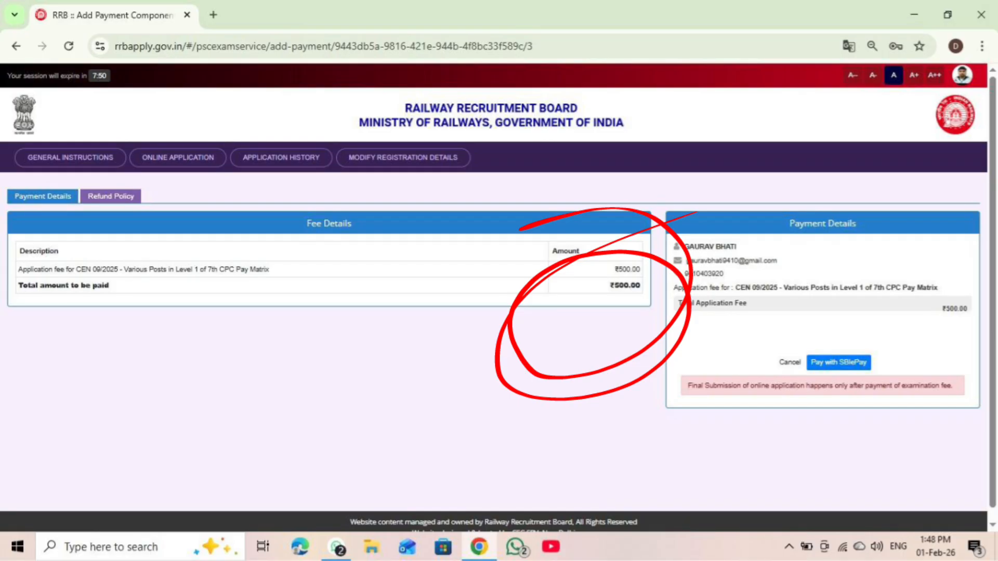
{"action": "left_click_drag", "start_coordinate": [244, 346], "coordinate": [347, 405]}
{"action": "mouse_move", "coordinate": [366, 340]}
{"action": "left_mouse_down"}
{"action": "mouse_move", "coordinate": [341, 358]}
{"action": "mouse_move", "coordinate": [341, 416]}
{"action": "left_mouse_up"}
{"action": "mouse_move", "coordinate": [455, 346]}
{"action": "left_mouse_down"}
{"action": "mouse_move", "coordinate": [441, 390]}
{"action": "mouse_move", "coordinate": [428, 369]}
{"action": "mouse_move", "coordinate": [453, 345]}
{"action": "left_mouse_up"}
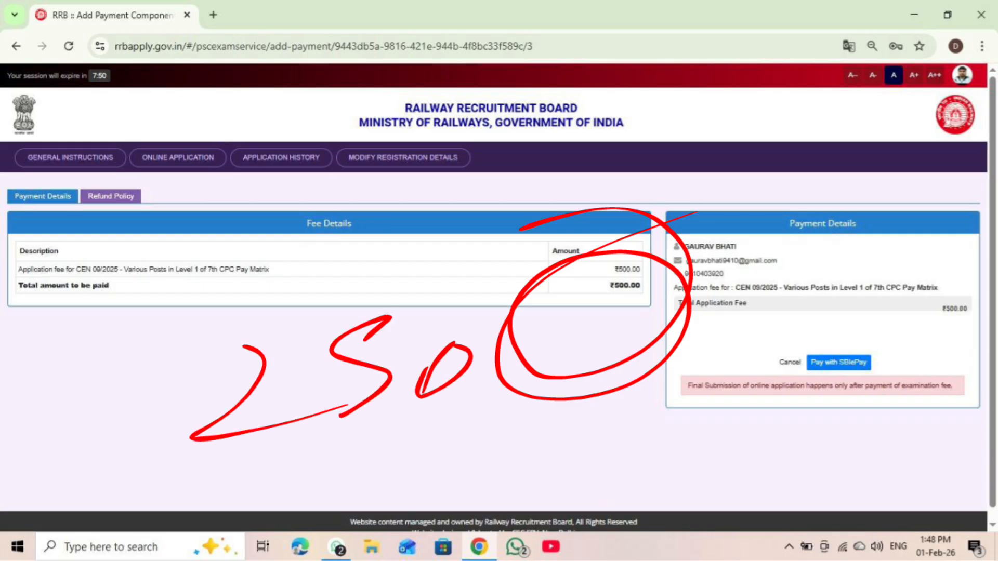
{"action": "mouse_move", "coordinate": [173, 258]}
{"action": "left_mouse_down"}
{"action": "mouse_move", "coordinate": [195, 305]}
{"action": "mouse_move", "coordinate": [306, 282]}
{"action": "left_mouse_up"}
{"action": "mouse_move", "coordinate": [387, 210]}
{"action": "left_mouse_down"}
{"action": "mouse_move", "coordinate": [328, 242]}
{"action": "mouse_move", "coordinate": [318, 314]}
{"action": "left_mouse_up"}
{"action": "left_click_drag", "start_coordinate": [441, 237], "coordinate": [484, 209]}
{"action": "mouse_move", "coordinate": [148, 260]}
{"action": "left_mouse_down"}
{"action": "mouse_move", "coordinate": [387, 171]}
{"action": "mouse_move", "coordinate": [125, 333]}
{"action": "mouse_move", "coordinate": [458, 176]}
{"action": "left_mouse_up"}
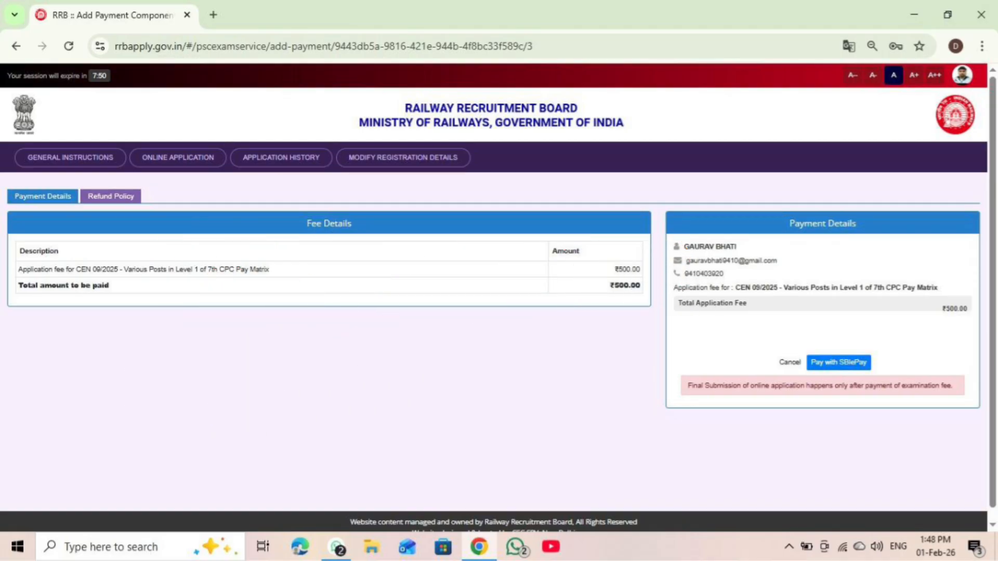
{"action": "mouse_move", "coordinate": [237, 310]}
{"action": "left_mouse_down"}
{"action": "mouse_move", "coordinate": [198, 387]}
{"action": "mouse_move", "coordinate": [156, 406]}
{"action": "left_mouse_up"}
{"action": "mouse_move", "coordinate": [333, 312]}
{"action": "left_mouse_down"}
{"action": "mouse_move", "coordinate": [356, 327]}
{"action": "mouse_move", "coordinate": [335, 305]}
{"action": "left_mouse_up"}
{"action": "left_click_drag", "start_coordinate": [445, 301], "coordinate": [474, 312]}
{"action": "left_click_drag", "start_coordinate": [349, 403], "coordinate": [457, 482]}
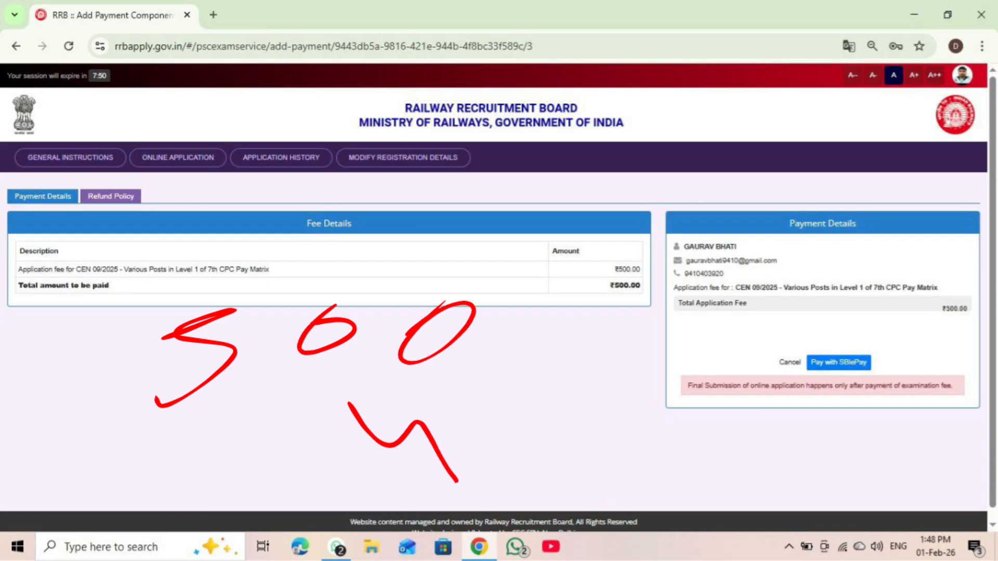
{"action": "left_click_drag", "start_coordinate": [526, 391], "coordinate": [504, 431]}
{"action": "left_click_drag", "start_coordinate": [662, 389], "coordinate": [645, 395]}
{"action": "left_click_drag", "start_coordinate": [260, 469], "coordinate": [395, 431]}
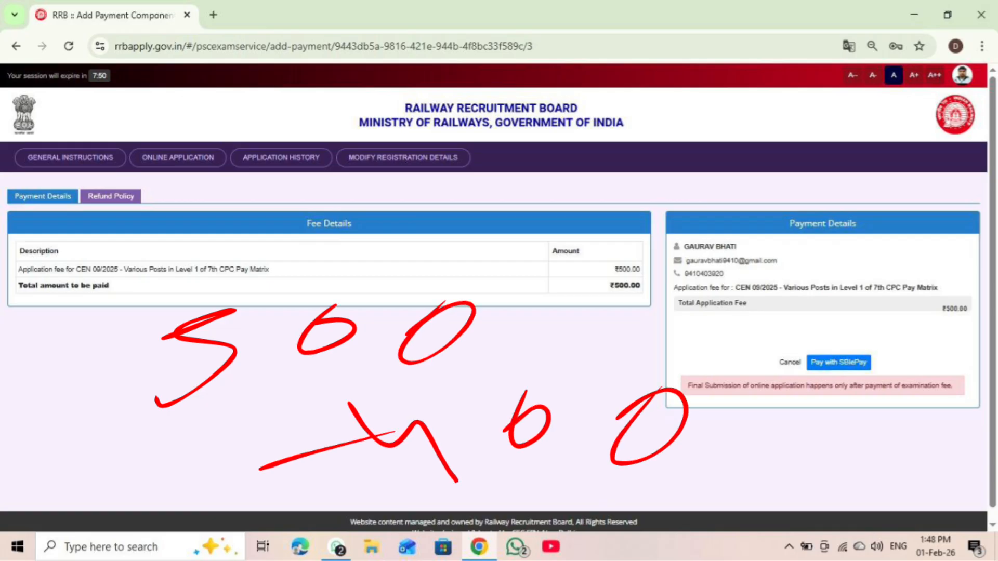
{"action": "left_click_drag", "start_coordinate": [609, 224], "coordinate": [637, 357]}
{"action": "mouse_move", "coordinate": [740, 239]}
{"action": "left_mouse_down"}
{"action": "mouse_move", "coordinate": [693, 278]}
{"action": "mouse_move", "coordinate": [751, 231]}
{"action": "left_mouse_up"}
{"action": "mouse_move", "coordinate": [851, 237]}
{"action": "left_mouse_down"}
{"action": "mouse_move", "coordinate": [806, 267]}
{"action": "mouse_move", "coordinate": [769, 317]}
{"action": "left_mouse_up"}
{"action": "mouse_move", "coordinate": [520, 299]}
{"action": "left_mouse_down"}
{"action": "mouse_move", "coordinate": [593, 219]}
{"action": "mouse_move", "coordinate": [873, 169]}
{"action": "left_mouse_up"}
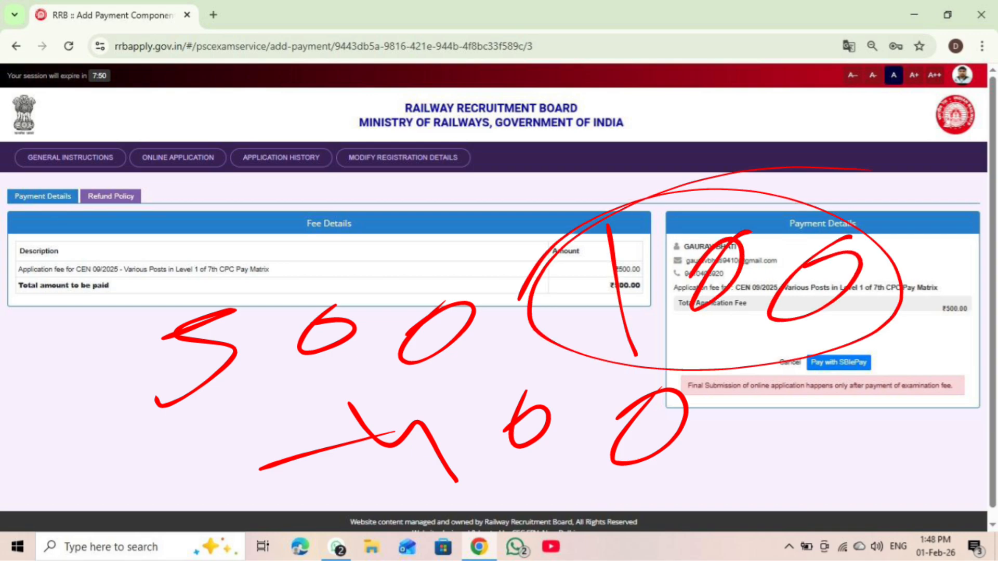
{"action": "left_click_drag", "start_coordinate": [909, 309], "coordinate": [446, 401]}
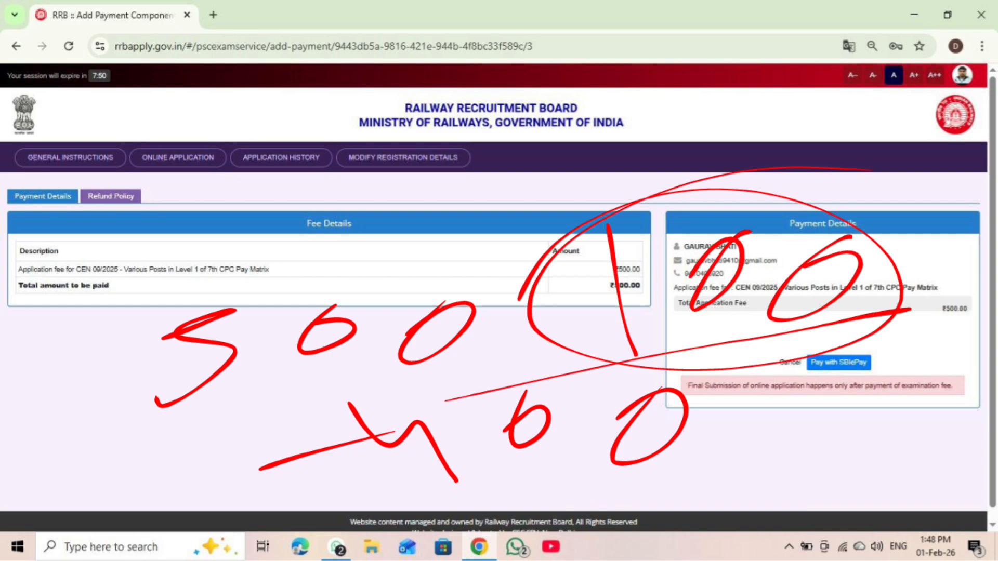
{"action": "mouse_move", "coordinate": [442, 333]}
{"action": "left_mouse_down"}
{"action": "mouse_move", "coordinate": [659, 270]}
{"action": "mouse_move", "coordinate": [677, 407]}
{"action": "mouse_move", "coordinate": [446, 462]}
{"action": "mouse_move", "coordinate": [346, 323]}
{"action": "left_mouse_up"}
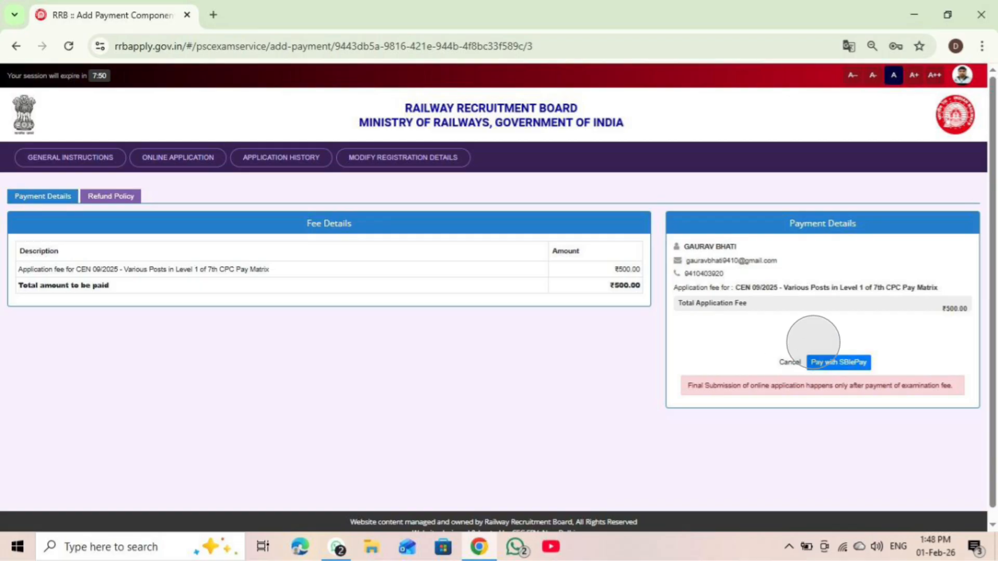
- Pay with SBIePay and select UPI QR under the UPI tab for the 500.00 INR fee
{"action": "mouse_move", "coordinate": [879, 338]}
{"action": "left_mouse_down"}
{"action": "mouse_move", "coordinate": [782, 385]}
{"action": "mouse_move", "coordinate": [915, 359]}
{"action": "mouse_move", "coordinate": [886, 308]}
{"action": "left_mouse_up"}
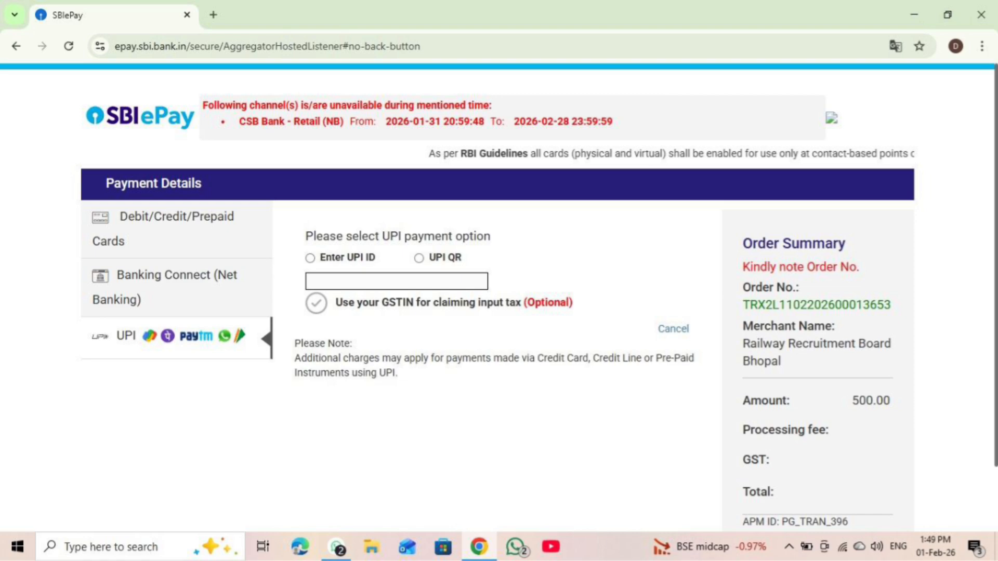
{"action": "mouse_move", "coordinate": [64, 407]}
{"action": "left_mouse_down"}
{"action": "mouse_move", "coordinate": [112, 382]}
{"action": "mouse_move", "coordinate": [127, 399]}
{"action": "left_mouse_up"}
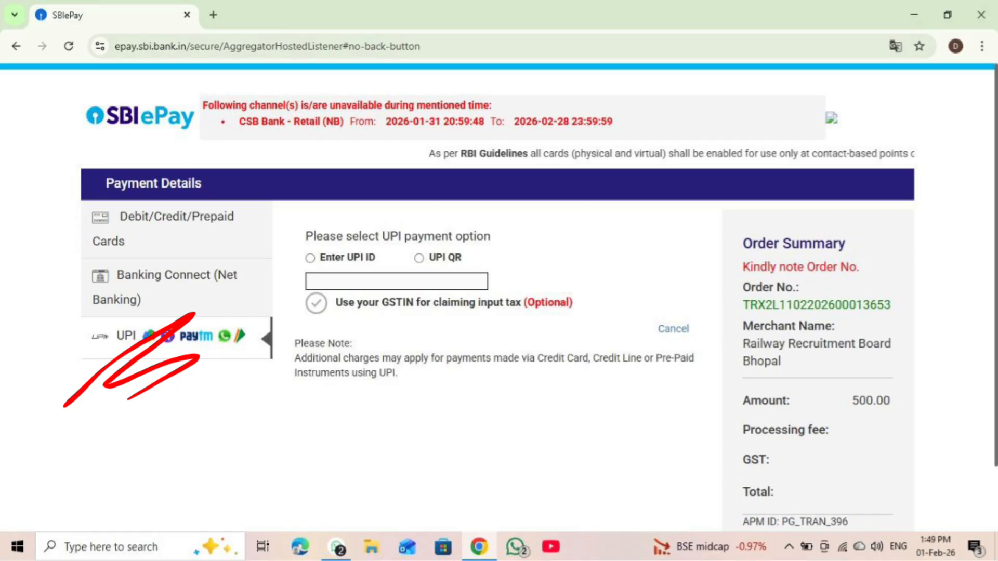
{"action": "left_click_drag", "start_coordinate": [190, 314], "coordinate": [139, 389]}
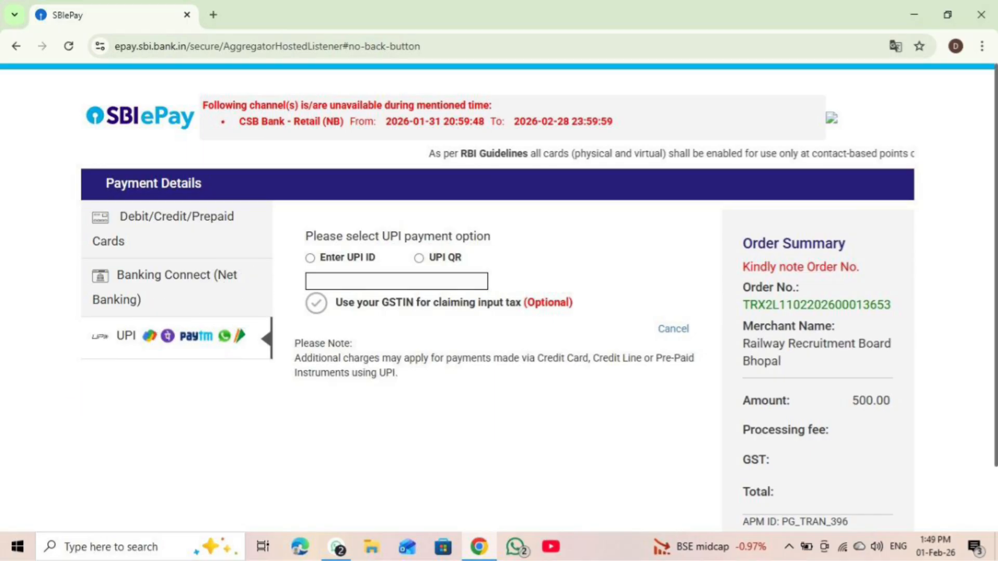
{"action": "mouse_move", "coordinate": [552, 237]}
{"action": "left_mouse_down"}
{"action": "mouse_move", "coordinate": [483, 262]}
{"action": "mouse_move", "coordinate": [546, 244]}
{"action": "mouse_move", "coordinate": [498, 261]}
{"action": "left_mouse_up"}
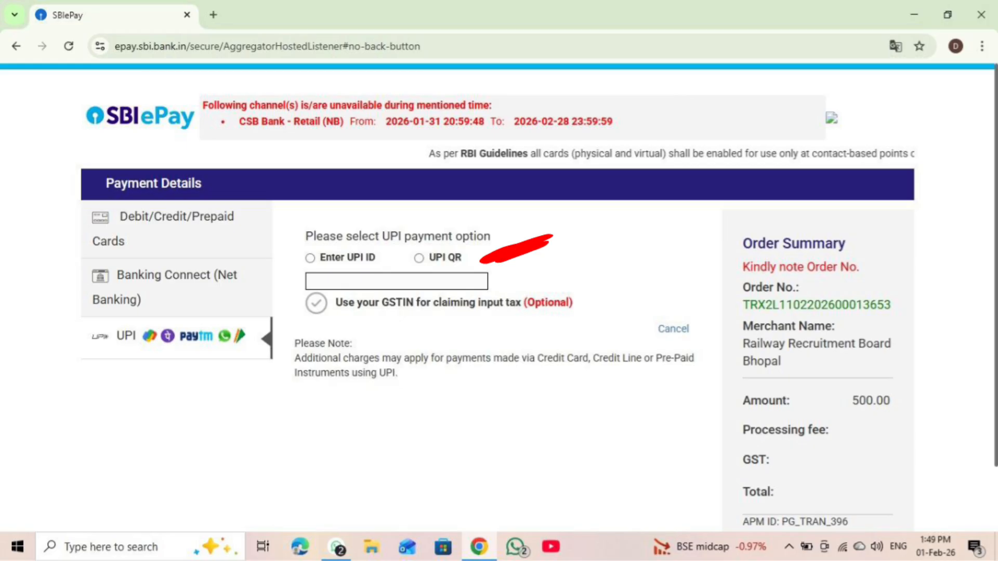
{"action": "left_click_drag", "start_coordinate": [381, 252], "coordinate": [346, 269]}
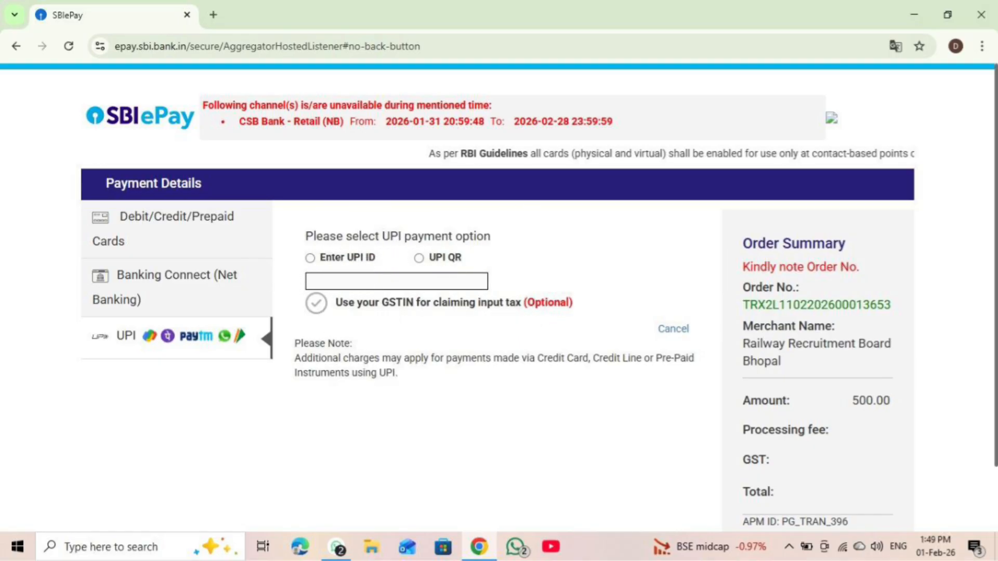
{"action": "mouse_move", "coordinate": [491, 251]}
{"action": "left_mouse_down"}
{"action": "mouse_move", "coordinate": [632, 222]}
{"action": "mouse_move", "coordinate": [588, 235]}
{"action": "left_mouse_up"}
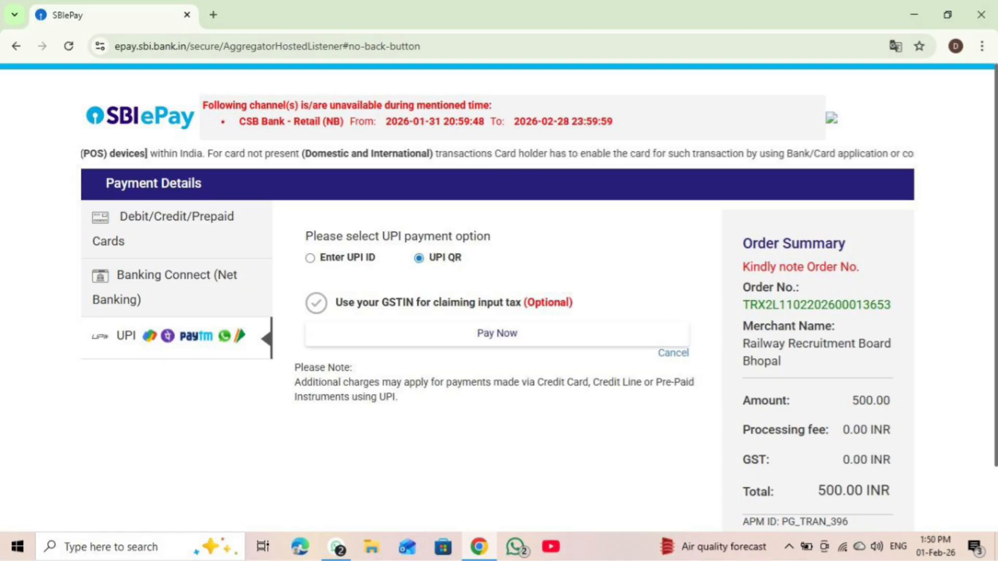
- Proceed with Pay Now to display the scannable UPI QR code for the fee
{"action": "left_click_drag", "start_coordinate": [639, 312], "coordinate": [559, 357]}
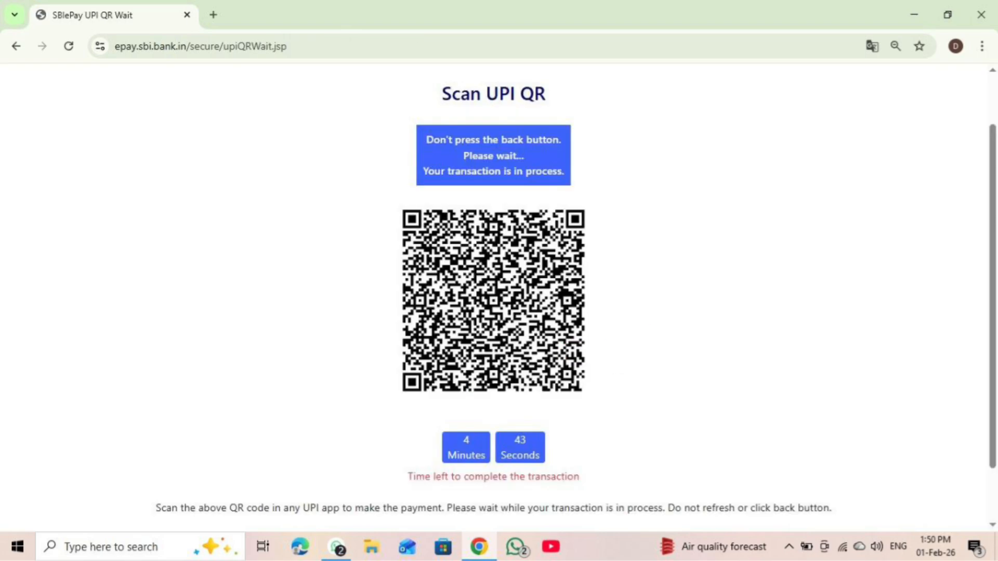
{"action": "mouse_move", "coordinate": [301, 277]}
{"action": "left_mouse_down"}
{"action": "mouse_move", "coordinate": [584, 151]}
{"action": "mouse_move", "coordinate": [485, 191]}
{"action": "left_mouse_up"}
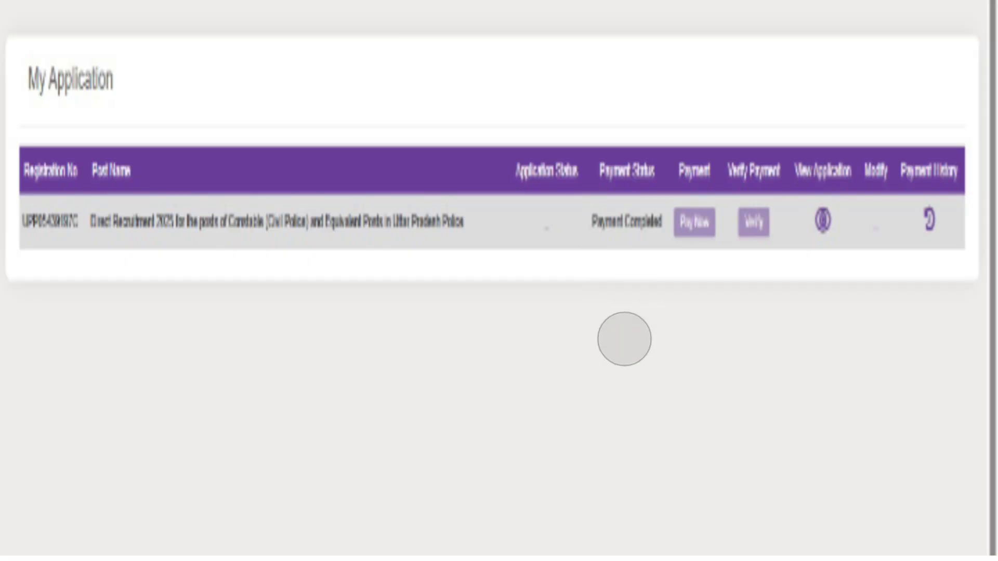
{"action": "mouse_move", "coordinate": [655, 260]}
{"action": "left_mouse_down"}
{"action": "mouse_move", "coordinate": [633, 270]}
{"action": "mouse_move", "coordinate": [626, 312]}
{"action": "left_mouse_up"}
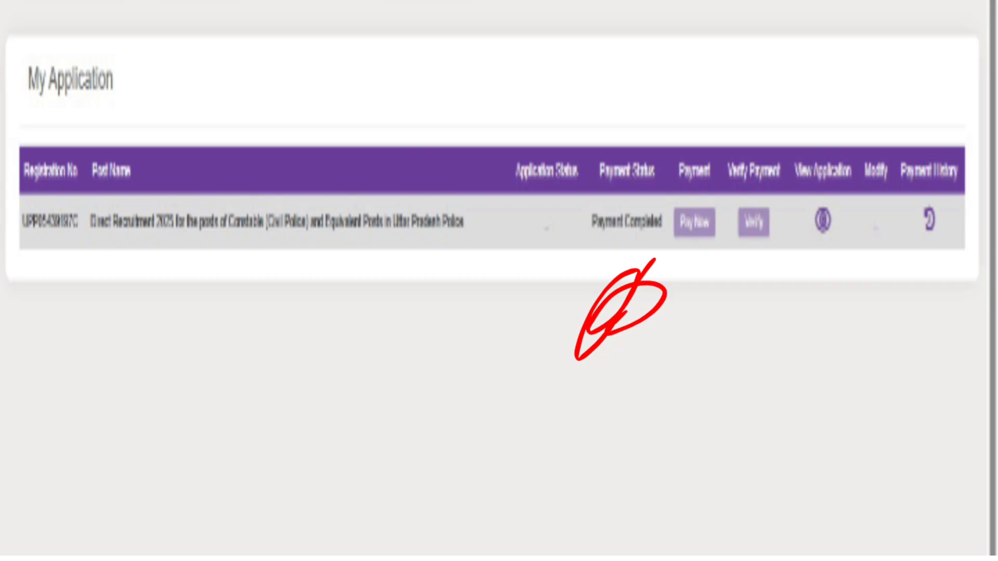
{"action": "left_click_drag", "start_coordinate": [711, 267], "coordinate": [740, 353]}
{"action": "mouse_move", "coordinate": [728, 312]}
{"action": "left_mouse_down"}
{"action": "mouse_move", "coordinate": [739, 297]}
{"action": "mouse_move", "coordinate": [731, 336]}
{"action": "left_mouse_up"}
{"action": "mouse_move", "coordinate": [779, 266]}
{"action": "left_mouse_down"}
{"action": "mouse_move", "coordinate": [818, 354]}
{"action": "mouse_move", "coordinate": [804, 337]}
{"action": "left_mouse_up"}
{"action": "mouse_move", "coordinate": [741, 345]}
{"action": "left_mouse_down"}
{"action": "mouse_move", "coordinate": [749, 369]}
{"action": "mouse_move", "coordinate": [748, 353]}
{"action": "left_mouse_up"}
{"action": "left_click_drag", "start_coordinate": [770, 296], "coordinate": [819, 352]}
{"action": "left_click_drag", "start_coordinate": [811, 315], "coordinate": [834, 348]}
{"action": "left_click_drag", "start_coordinate": [784, 304], "coordinate": [767, 322]}
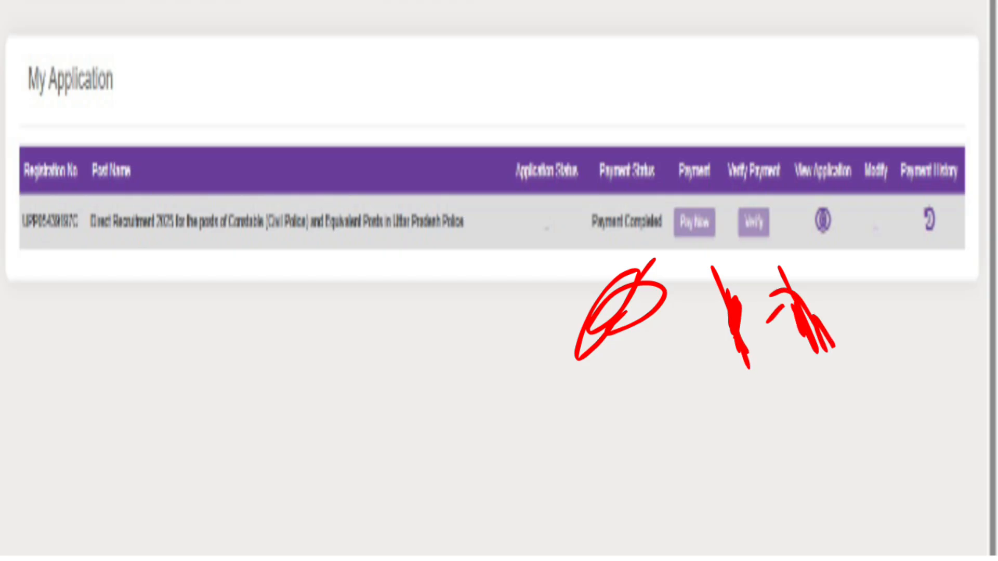
{"action": "left_click_drag", "start_coordinate": [802, 235], "coordinate": [826, 208]}
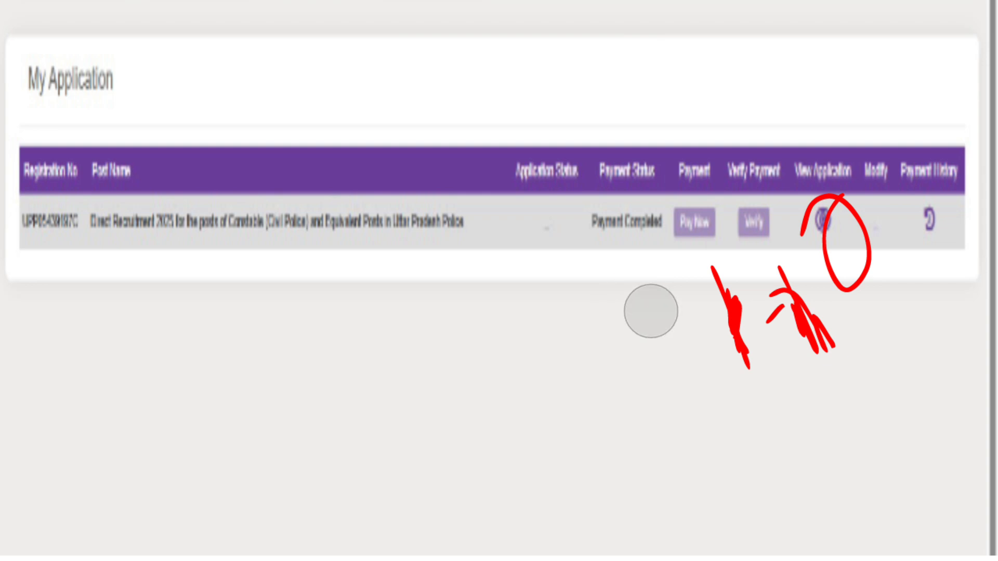
{"action": "left_click_drag", "start_coordinate": [768, 322], "coordinate": [783, 306]}
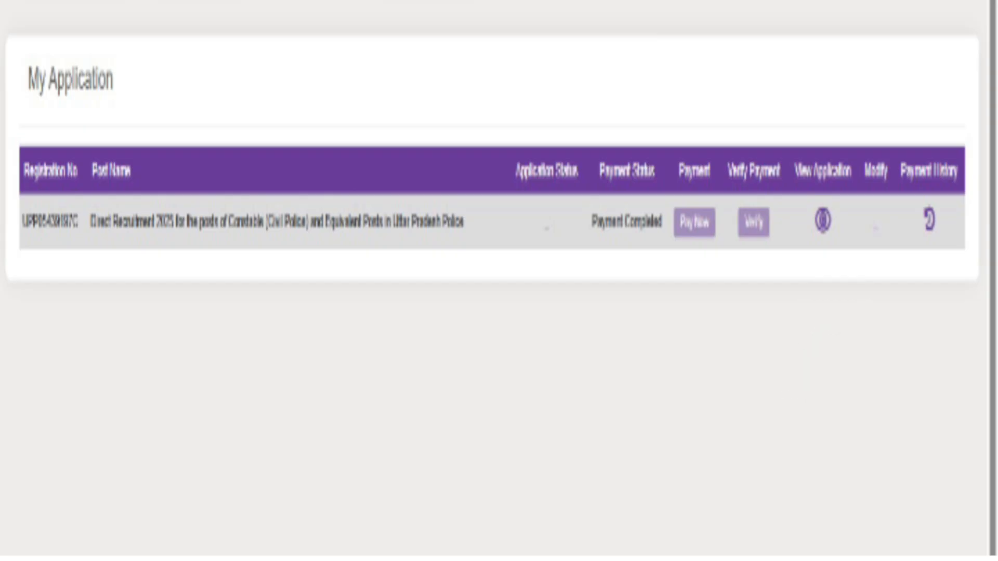
{"action": "left_click_drag", "start_coordinate": [829, 218], "coordinate": [804, 421]}
{"action": "mouse_move", "coordinate": [758, 330]}
{"action": "left_mouse_down"}
{"action": "mouse_move", "coordinate": [850, 368]}
{"action": "mouse_move", "coordinate": [882, 318]}
{"action": "left_mouse_up"}
{"action": "left_click_drag", "start_coordinate": [827, 214], "coordinate": [828, 341]}
{"action": "mouse_move", "coordinate": [805, 265]}
{"action": "left_mouse_down"}
{"action": "mouse_move", "coordinate": [780, 299]}
{"action": "mouse_move", "coordinate": [856, 324]}
{"action": "left_mouse_up"}
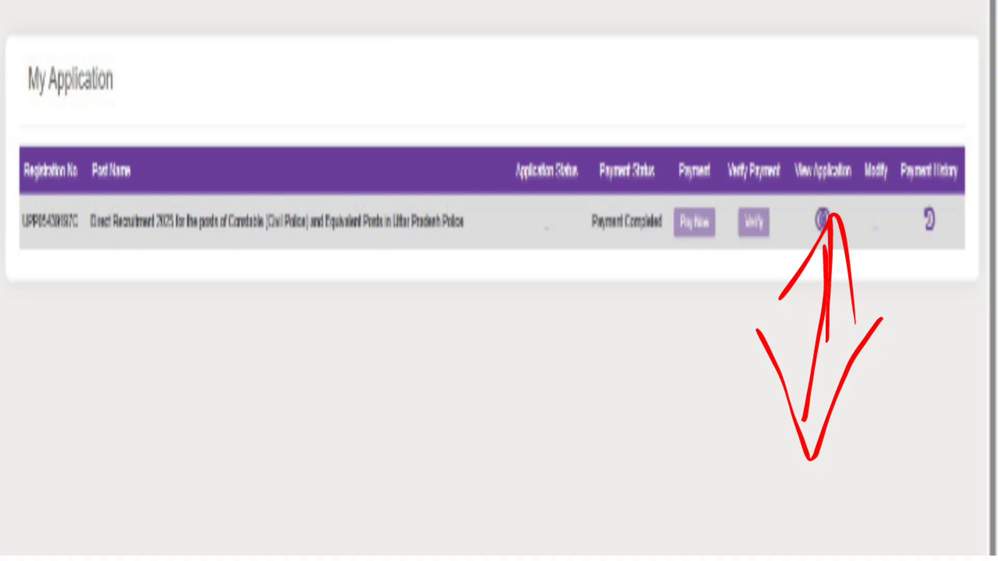